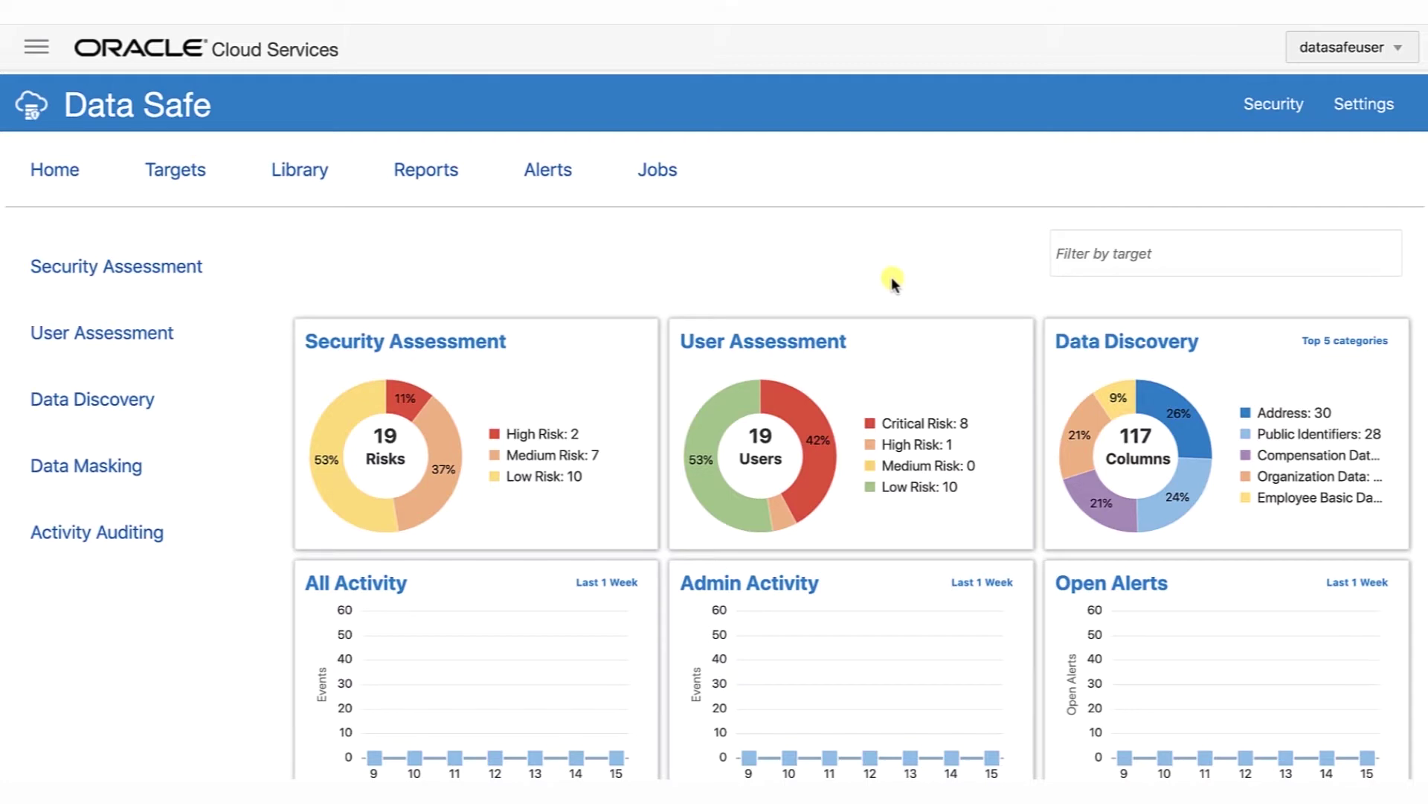
# Open the Sensitive Types list in the library and look through the predefined types.
pyautogui.click(319, 180)
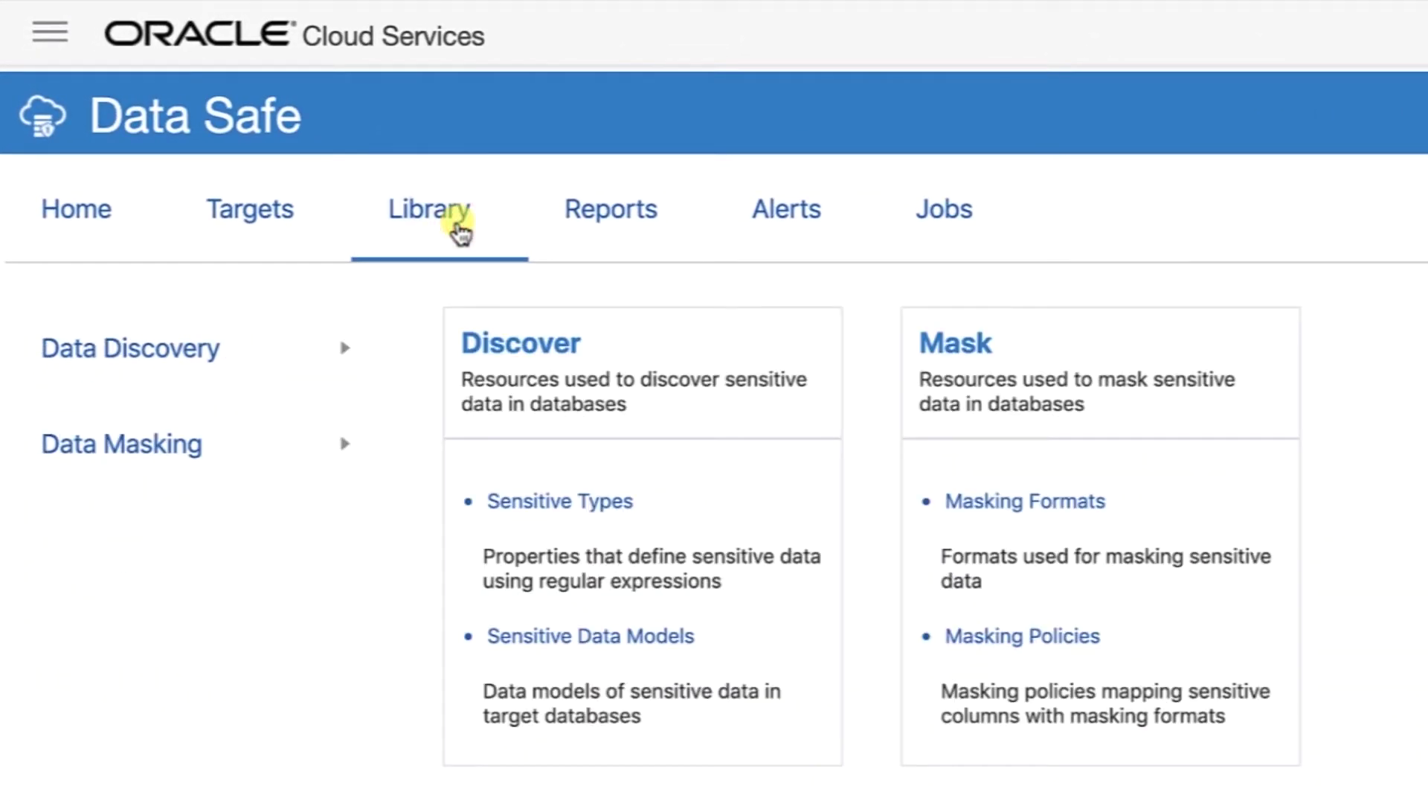
pyautogui.click(551, 500)
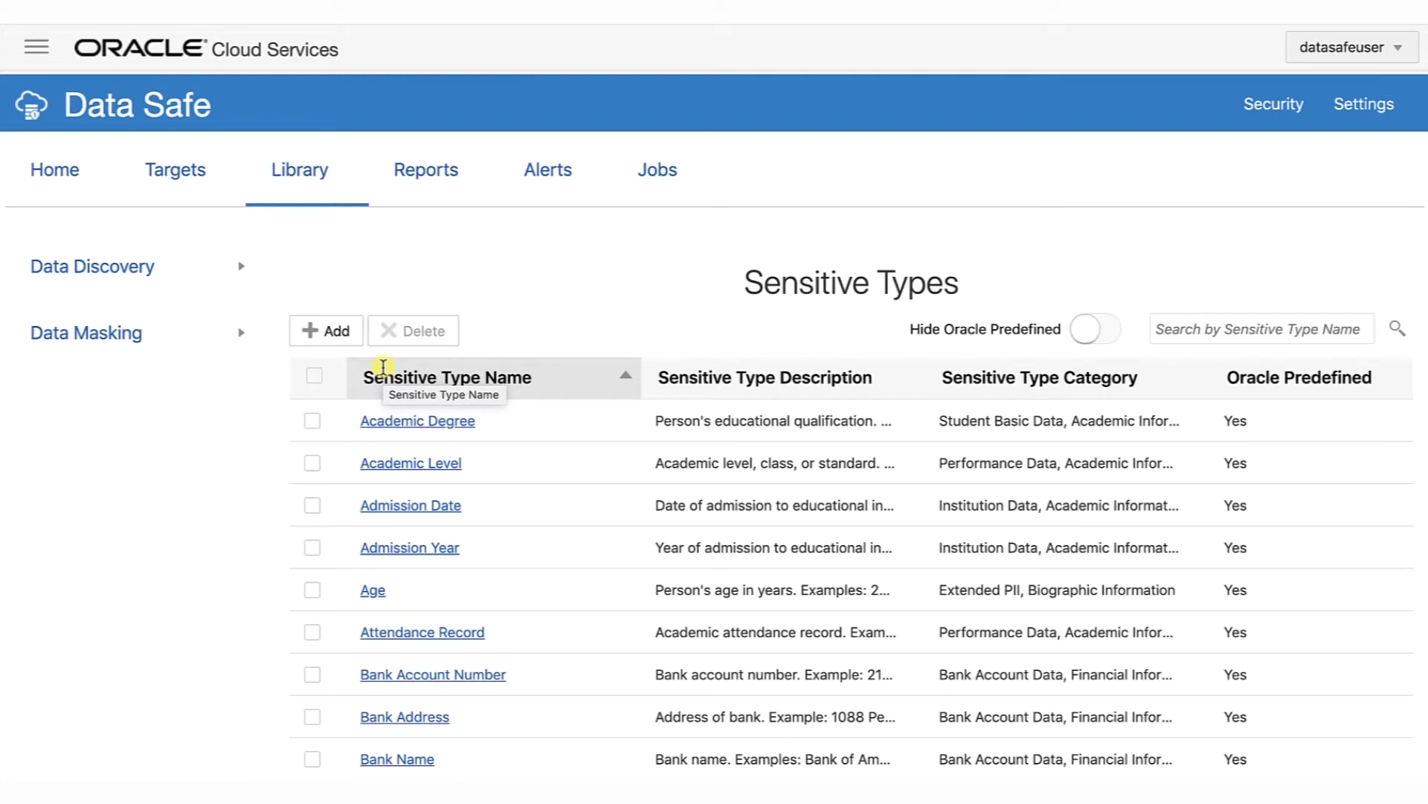
pyautogui.scroll(-3, 383, 367)
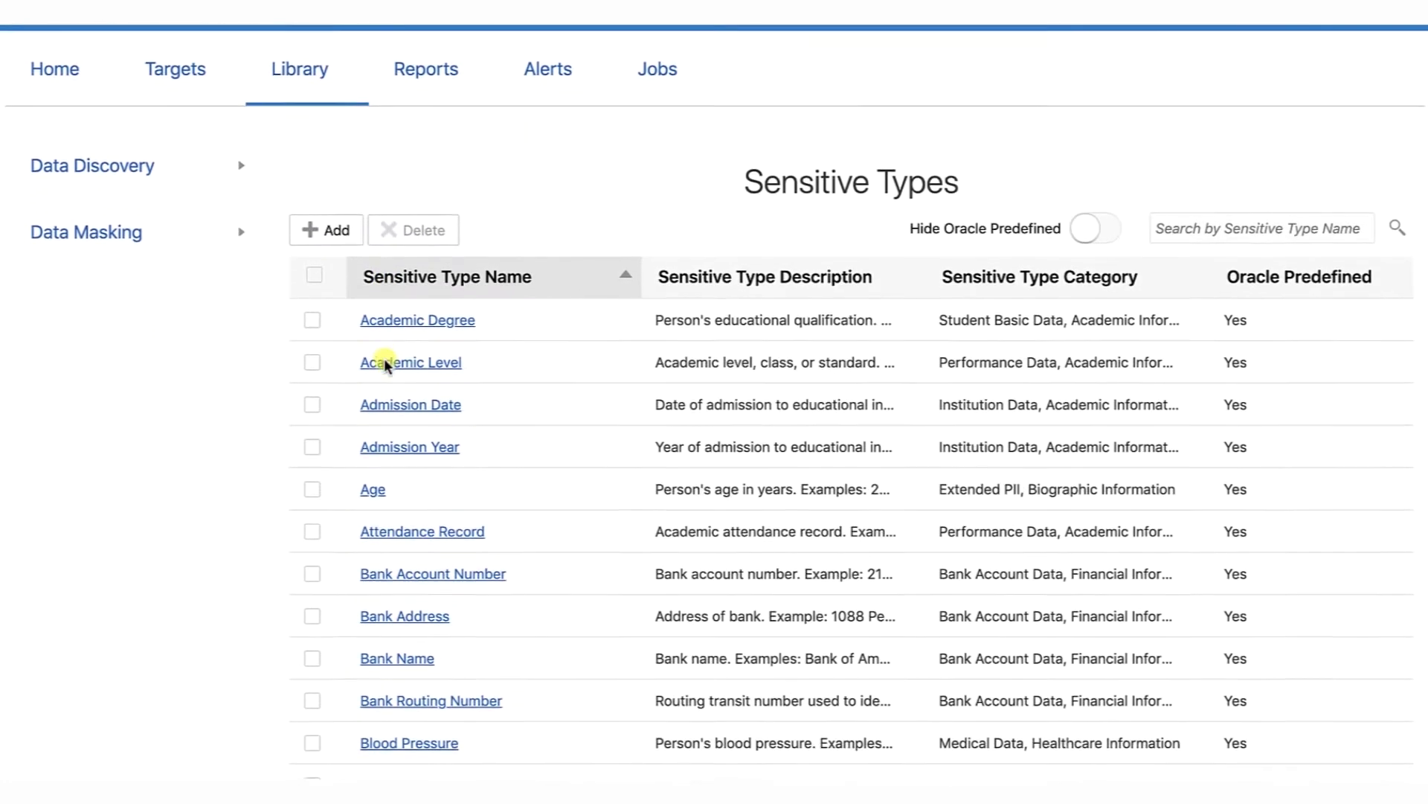
pyautogui.scroll(-2, 447, 461)
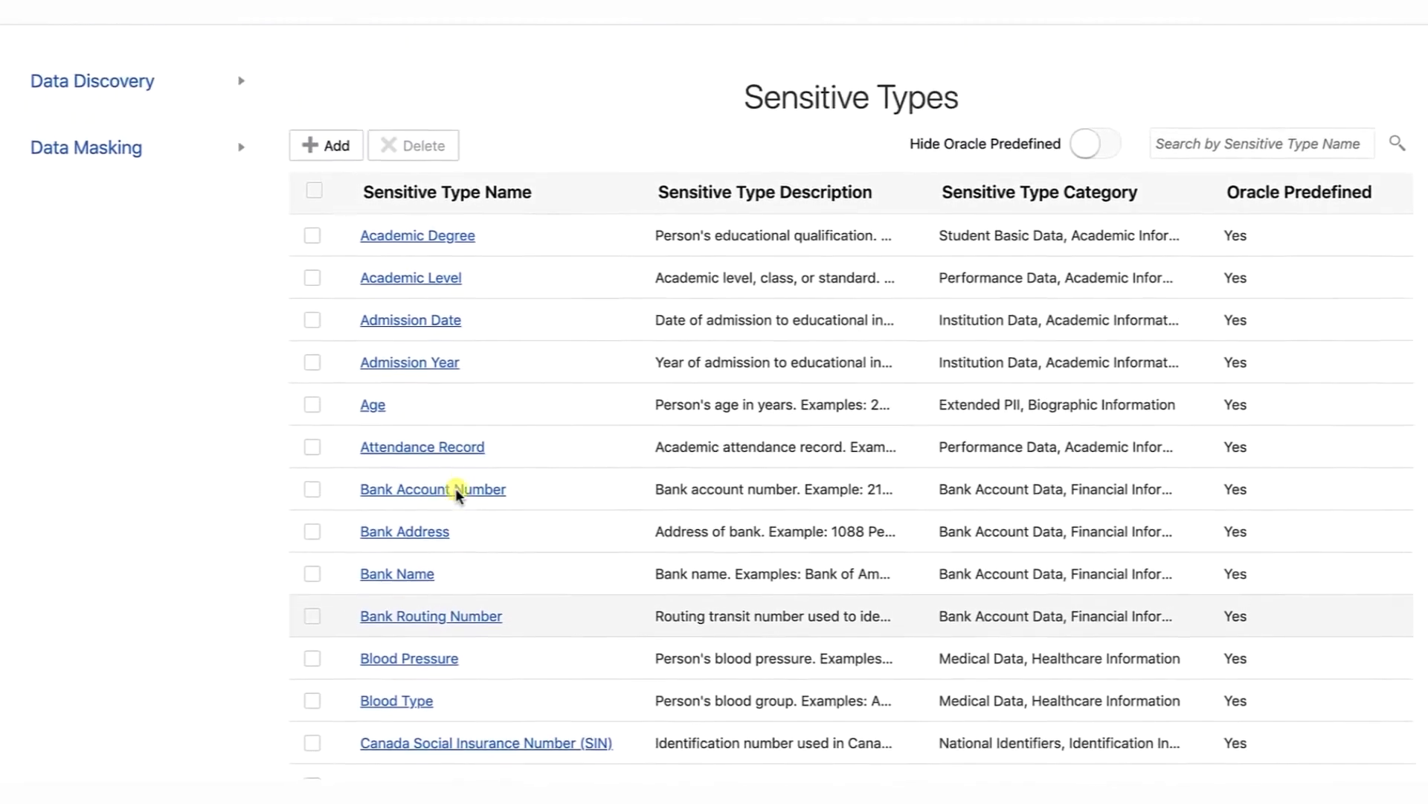
pyautogui.scroll(-1, 456, 491)
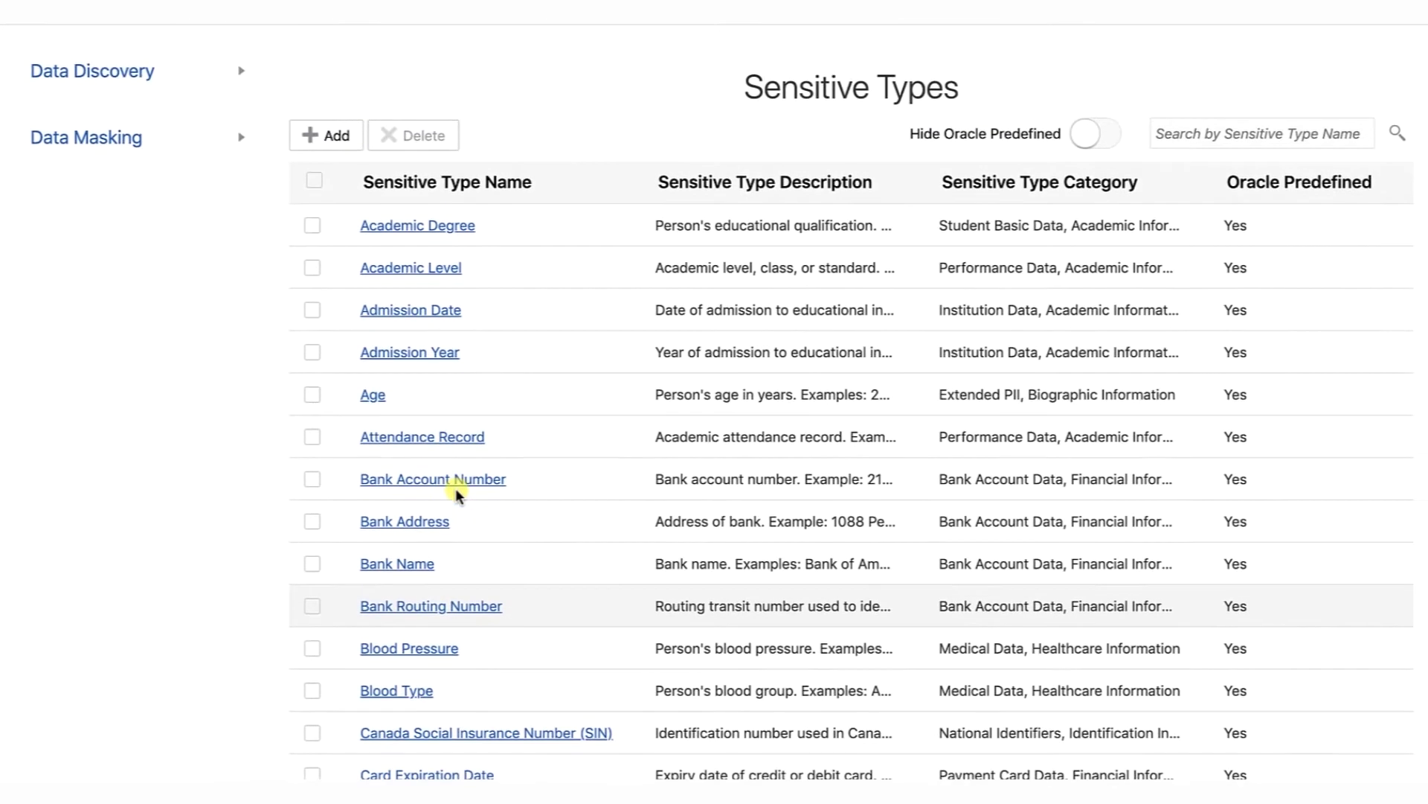
pyautogui.scroll(3, 455, 488)
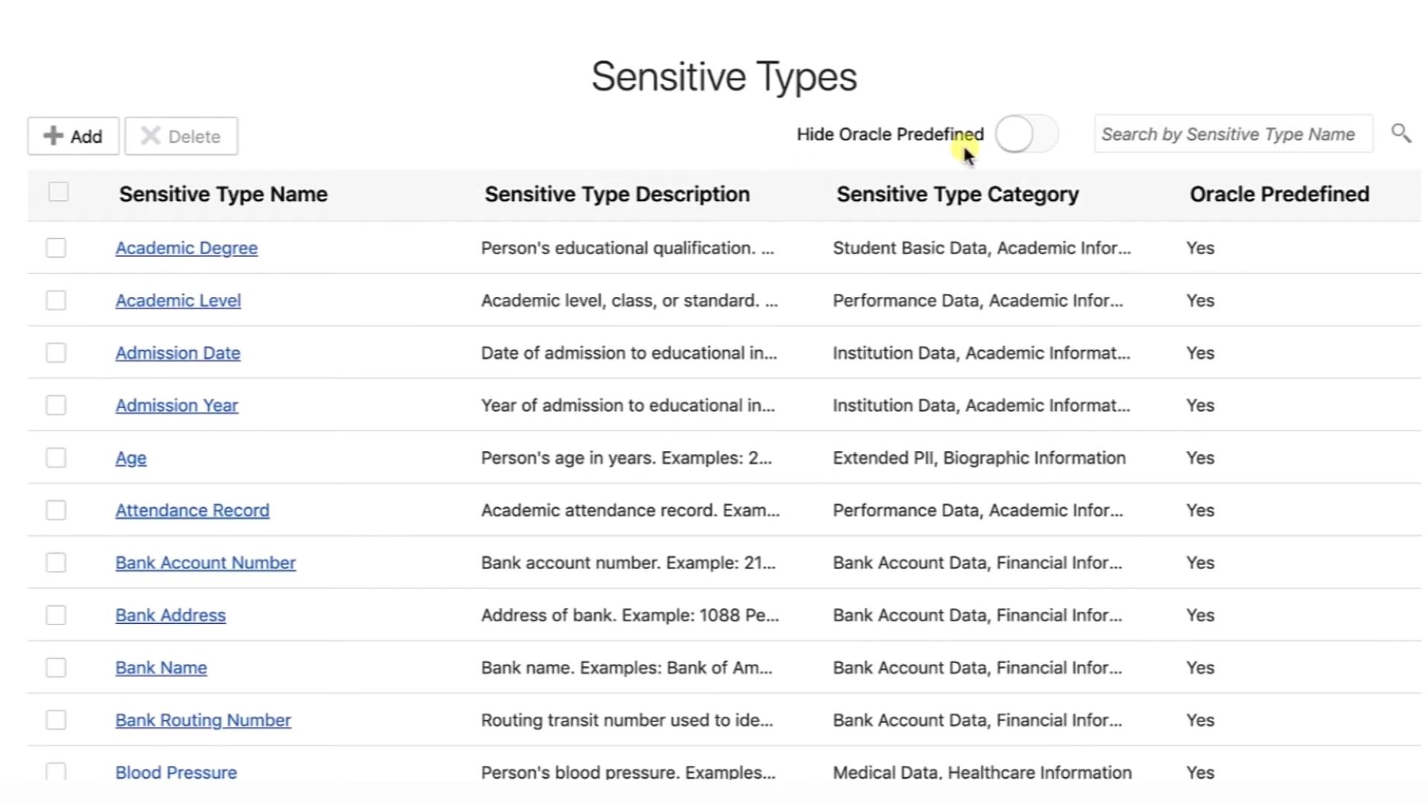
# Hide the Oracle predefined sensitive types, show them again, and check the extent of the full list.
pyautogui.click(1023, 134)
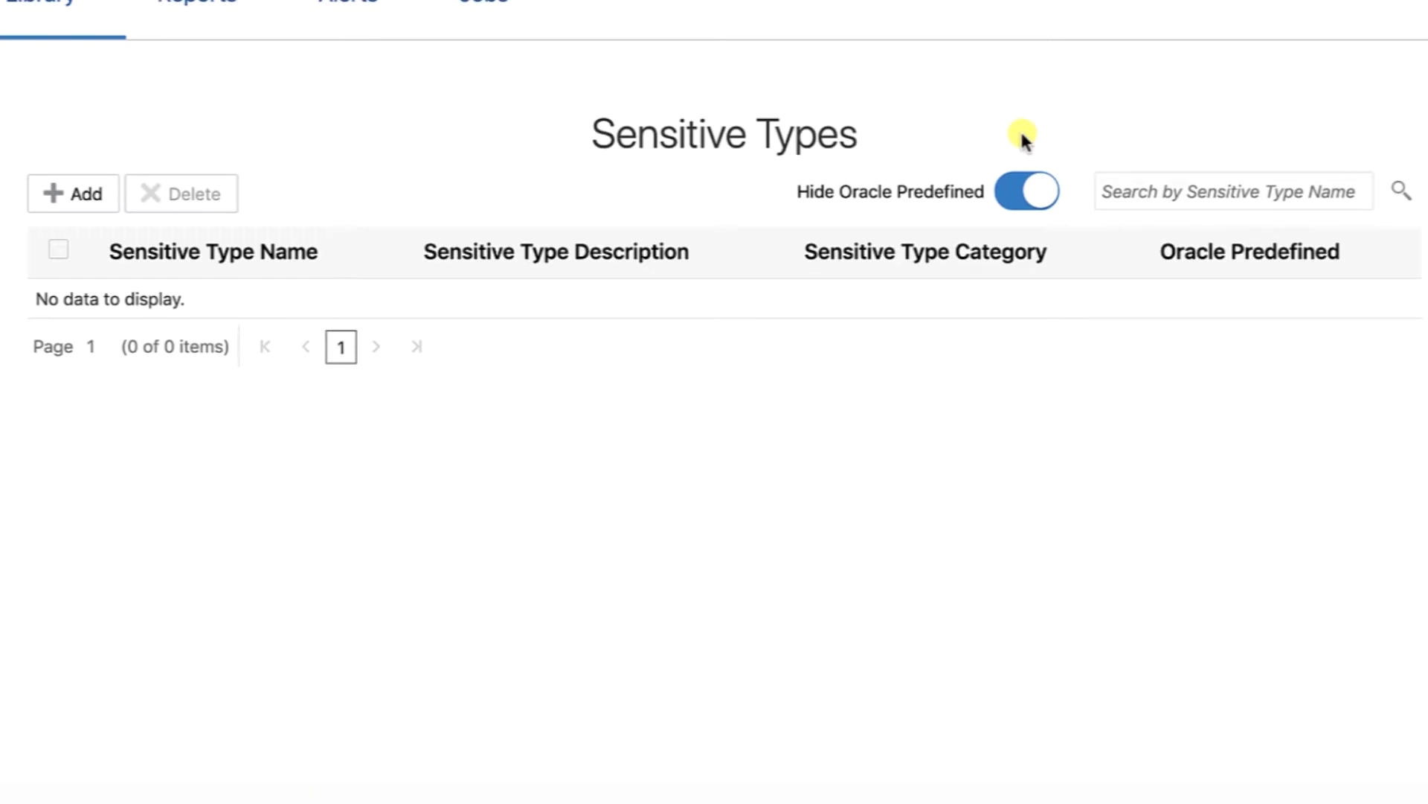
pyautogui.click(1012, 190)
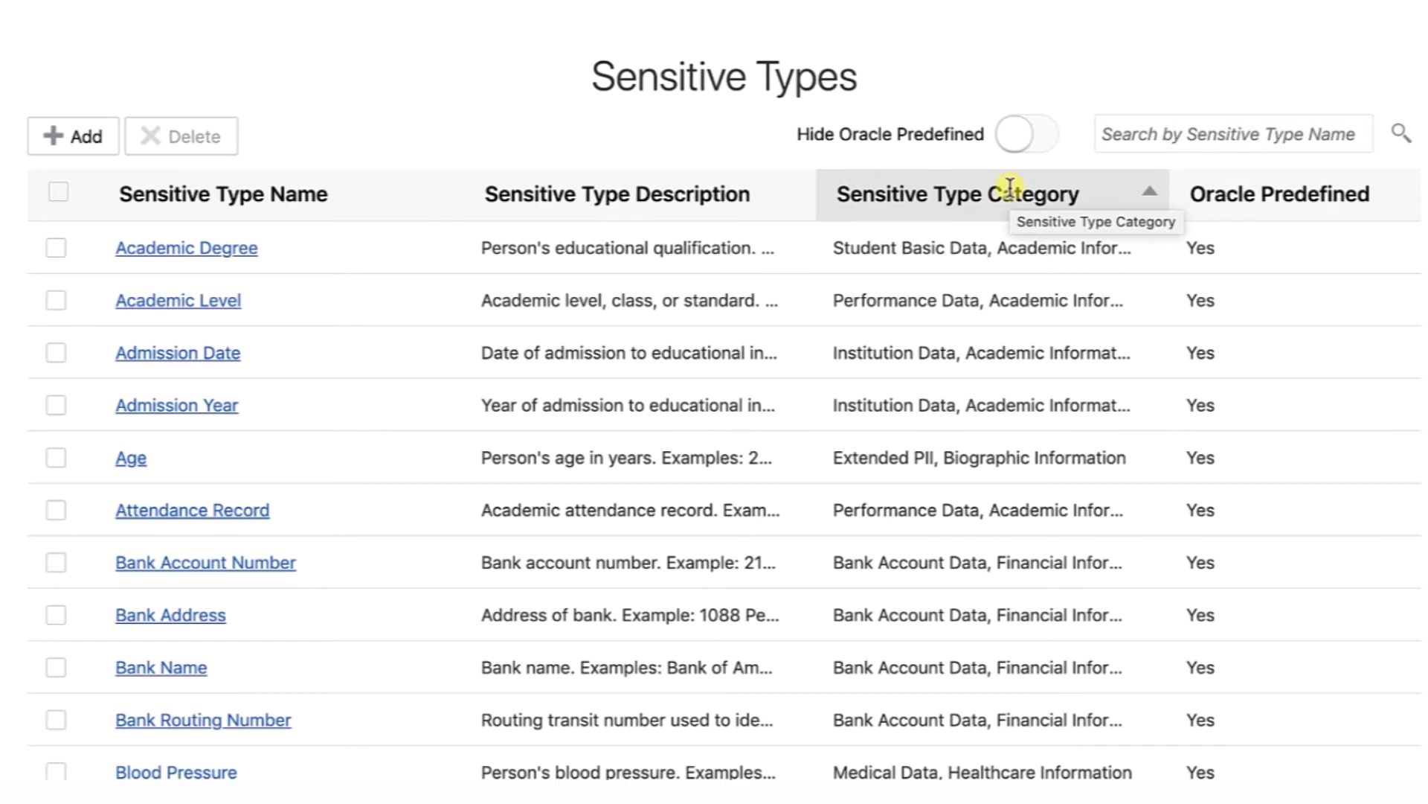
pyautogui.scroll(-5, 997, 488)
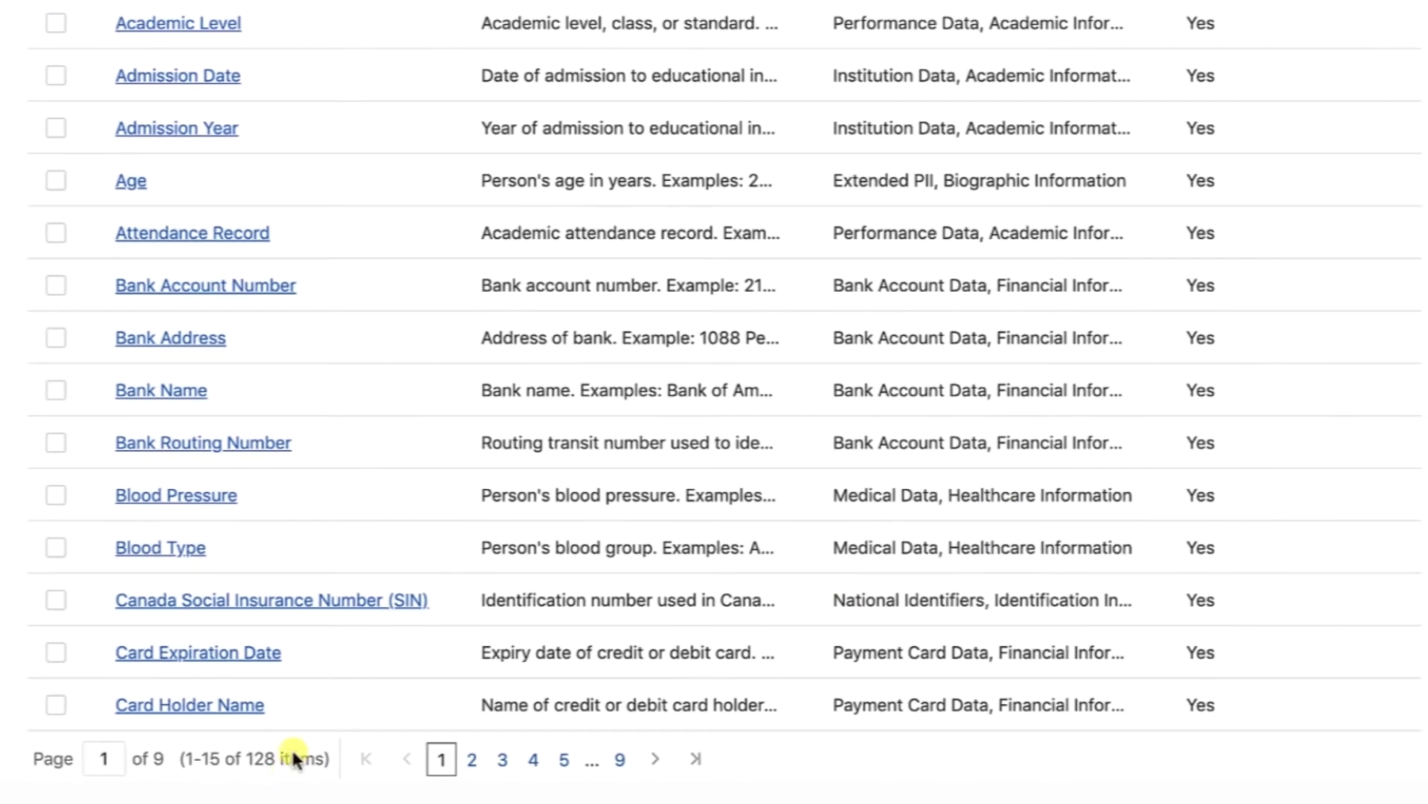
pyautogui.scroll(3, 381, 521)
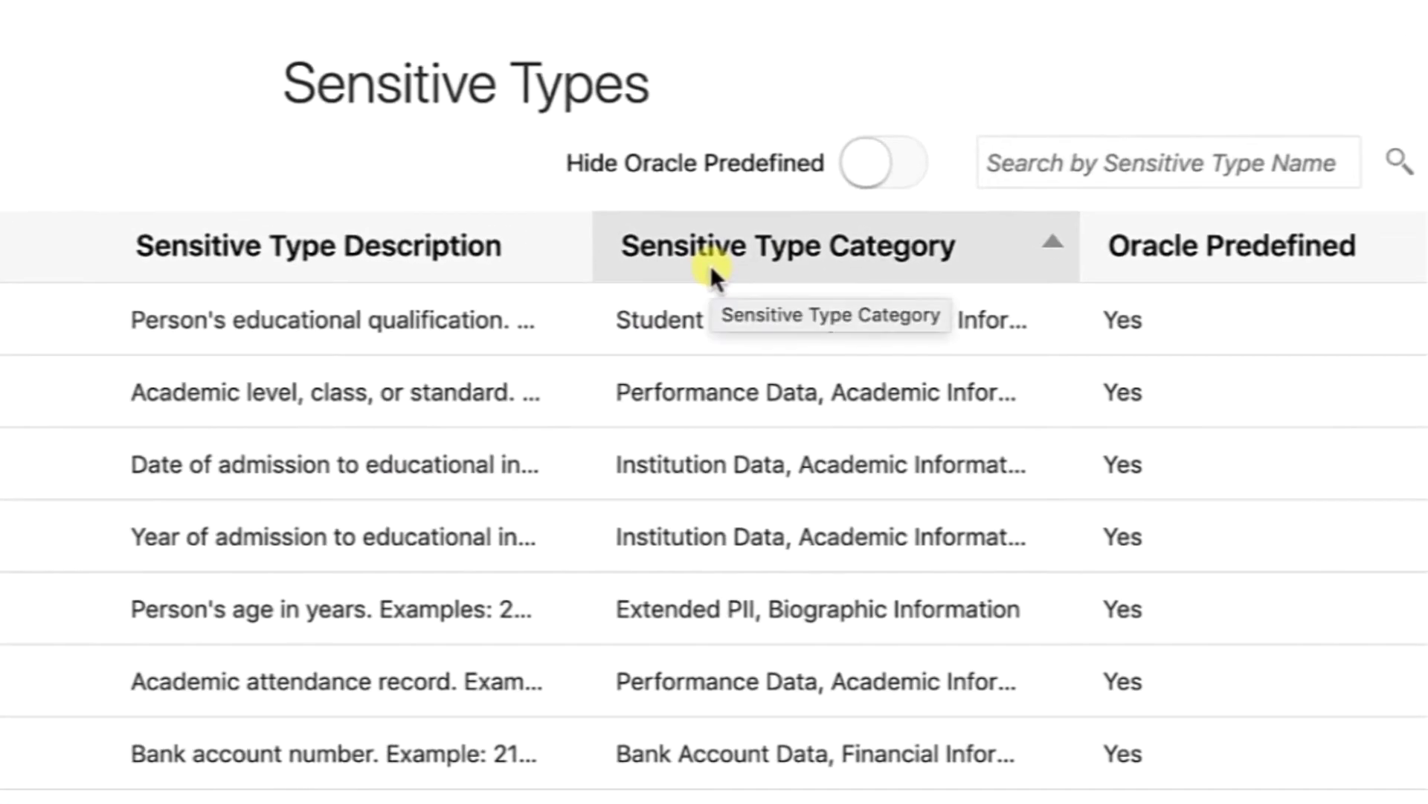
# Sort the sensitive types by category and again by name, and view the details of the Academic Degree type.
pyautogui.click(1056, 250)
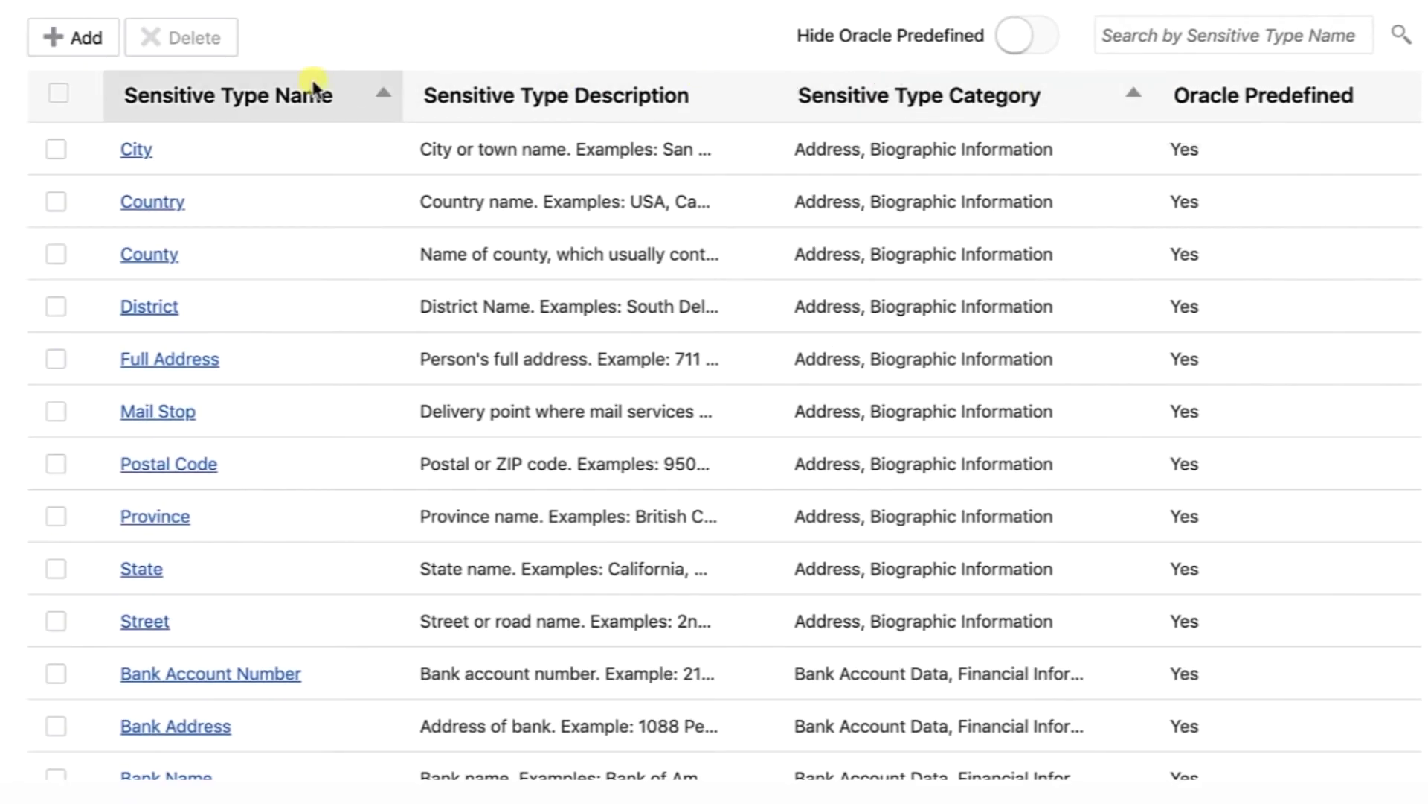
pyautogui.click(385, 92)
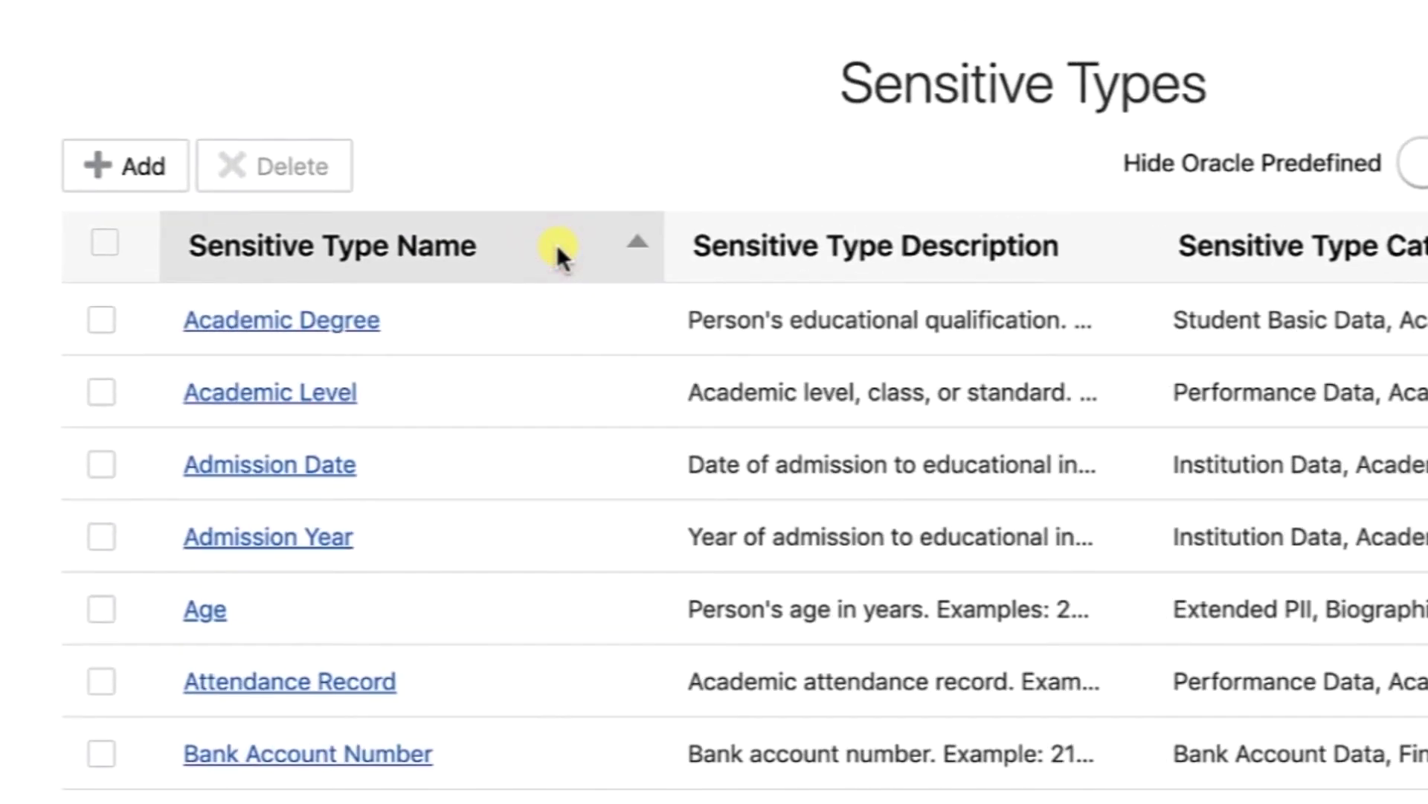
pyautogui.click(355, 322)
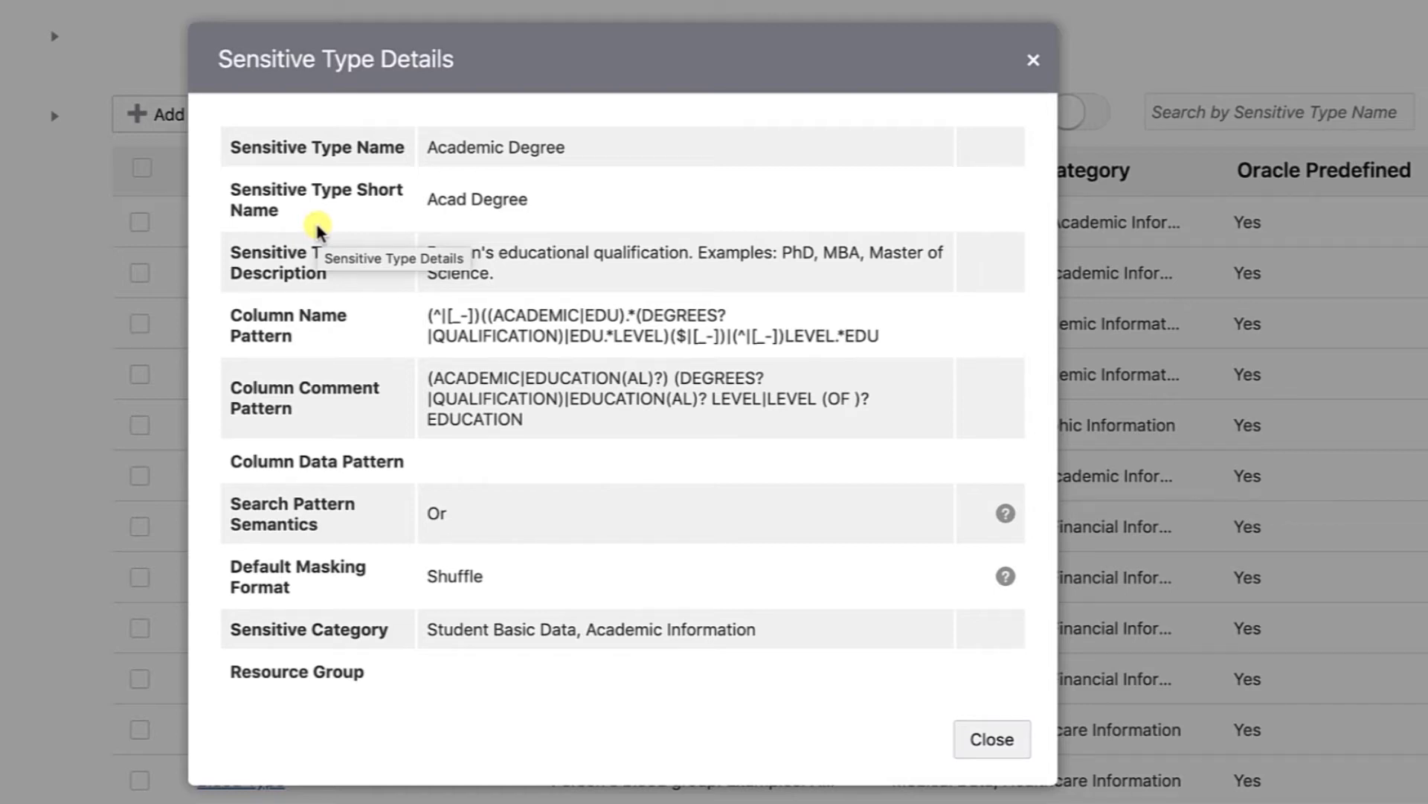
pyautogui.click(1032, 62)
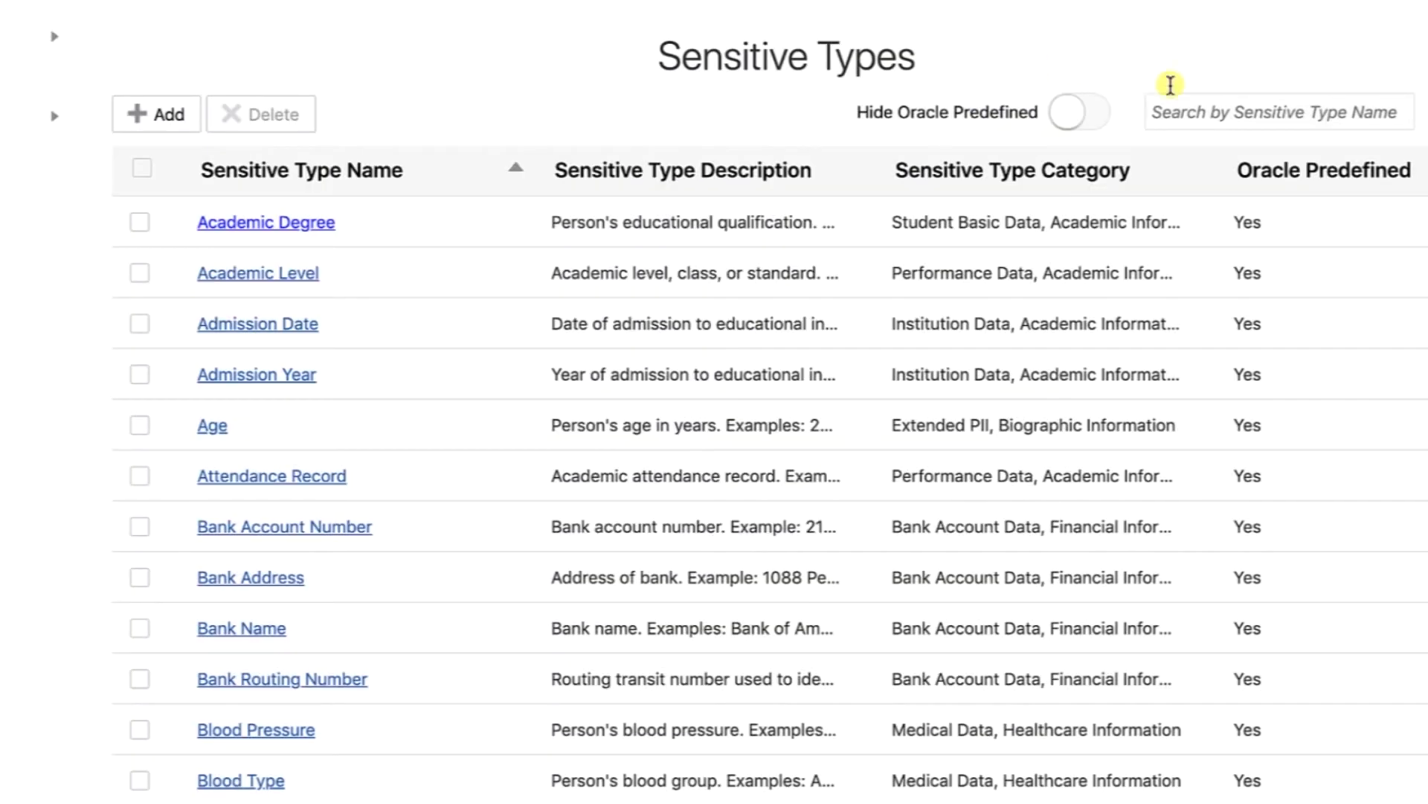
# Search the sensitive types by name for "Department".
pyautogui.click(1209, 112)
pyautogui.write('Depa')
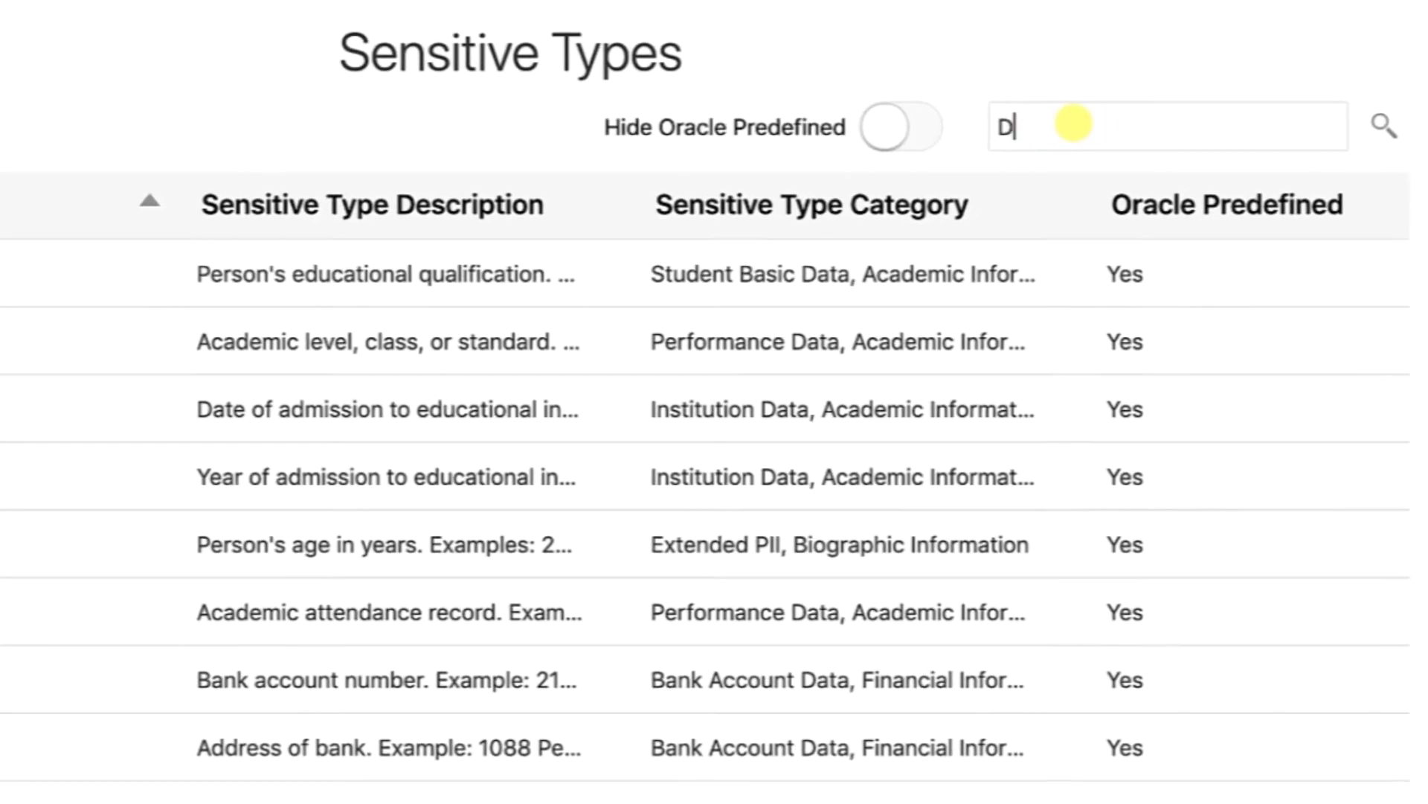
pyautogui.write('rtment')
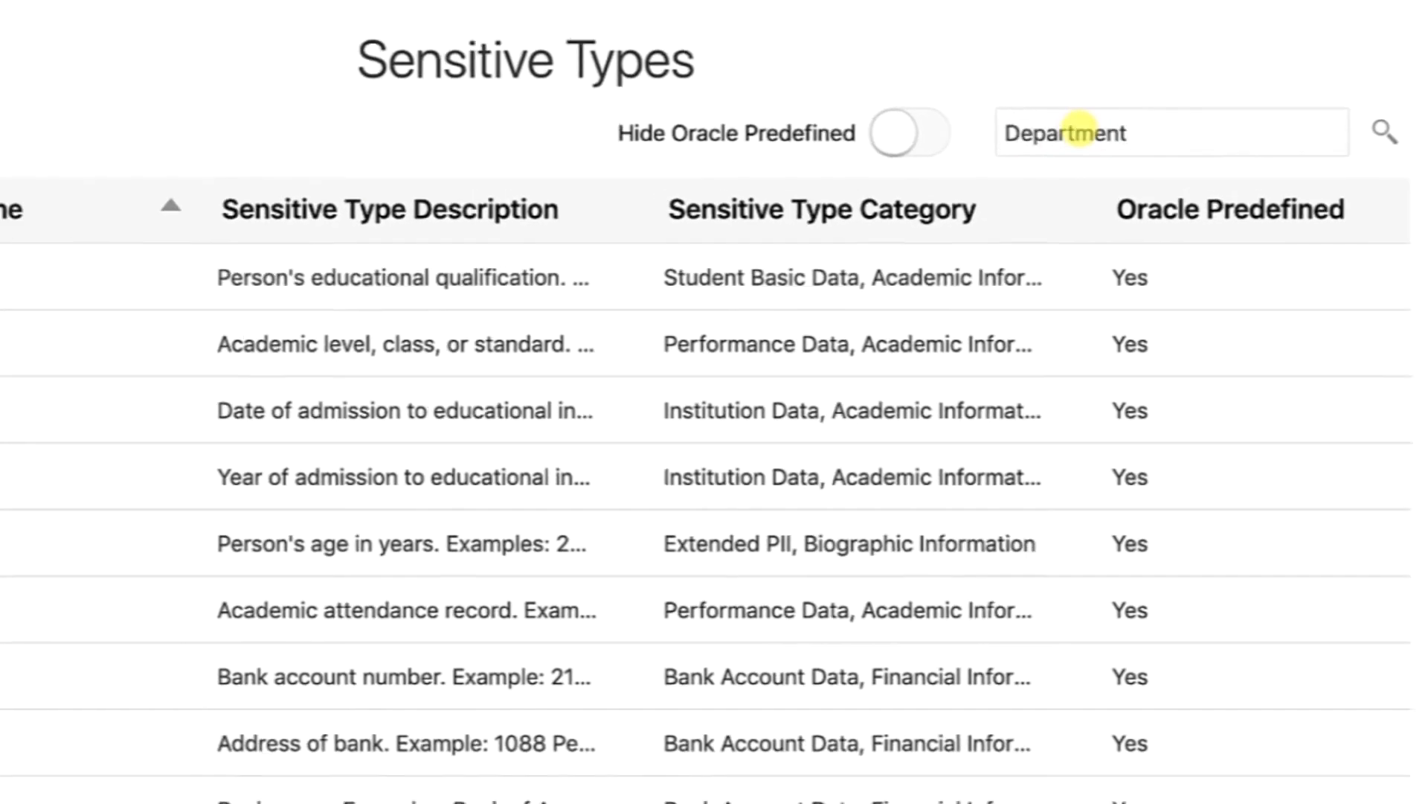
pyautogui.press('Return')
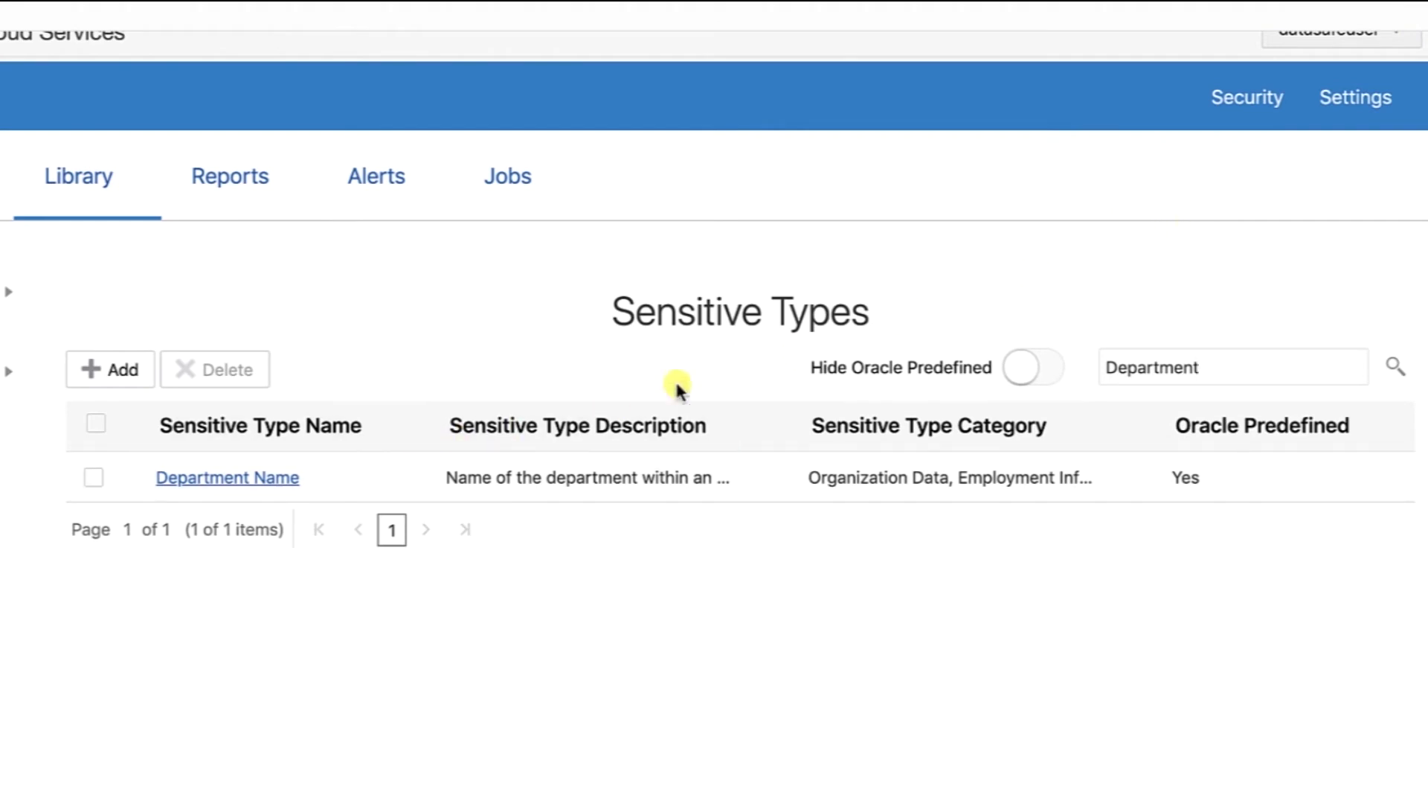
# Clear the name search to list all sensitive types again.
pyautogui.press('BackSpace')
pyautogui.press('BackSpace')
pyautogui.press('BackSpace')
pyautogui.press('BackSpace')
pyautogui.press('BackSpace')
pyautogui.press('BackSpace')
pyautogui.press('BackSpace')
pyautogui.press('BackSpace')
pyautogui.press('BackSpace')
pyautogui.press('BackSpace')
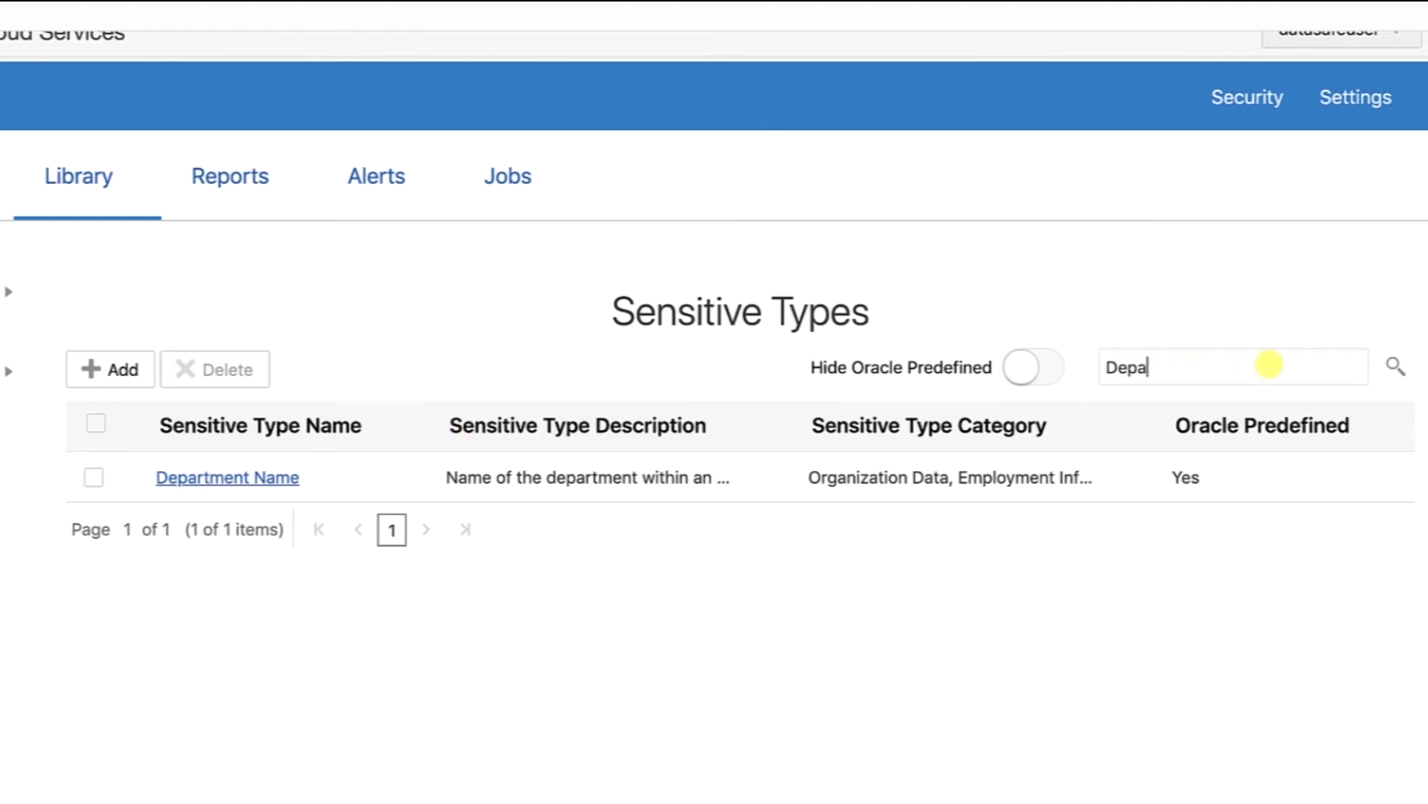
pyautogui.press('Return')
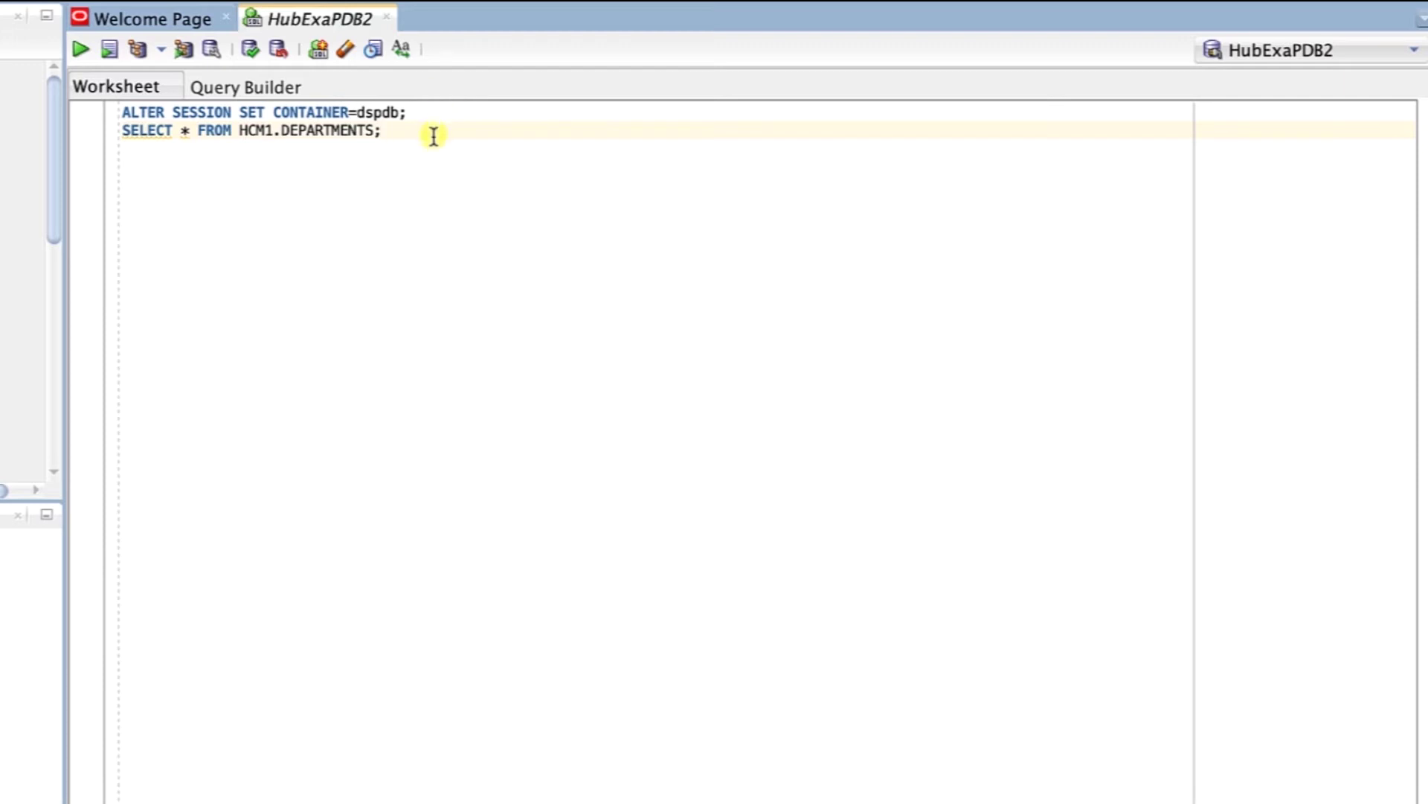
# Switch to SQL Developer, run the HCM1.DEPARTMENTS query in the HubExaPDB2 worksheet, and examine the returned department rows.
pyautogui.click(80, 50)
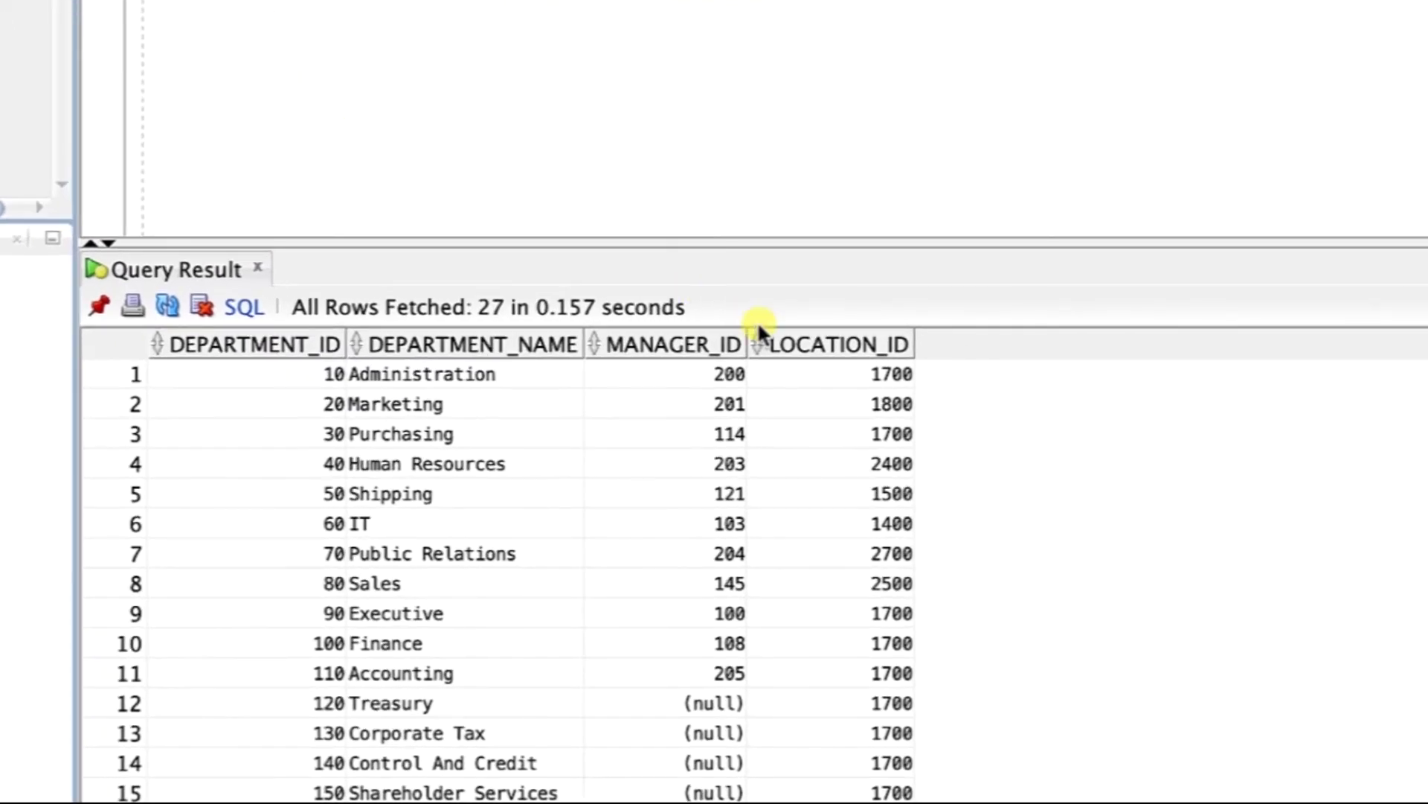
pyautogui.scroll(-2, 980, 512)
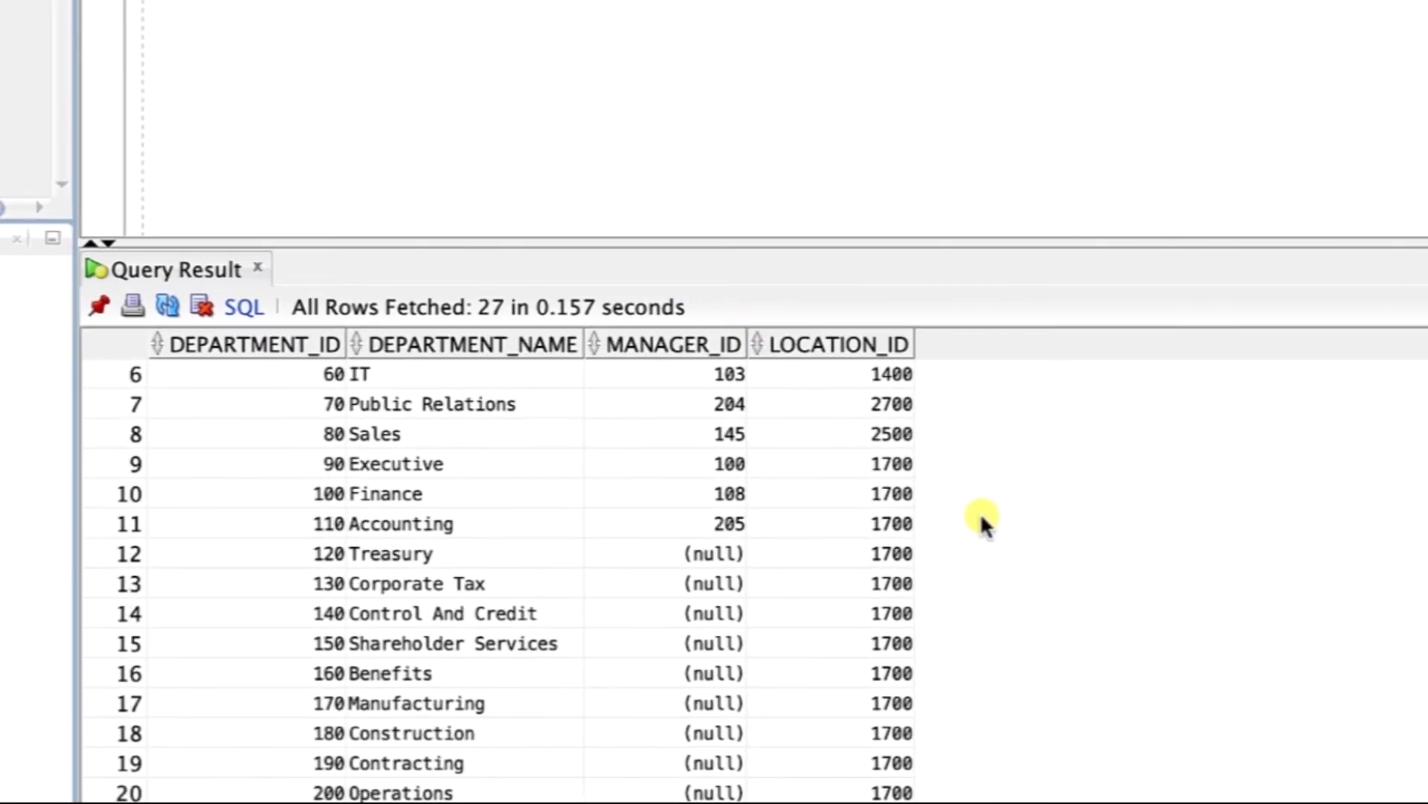
pyautogui.scroll(-2, 980, 511)
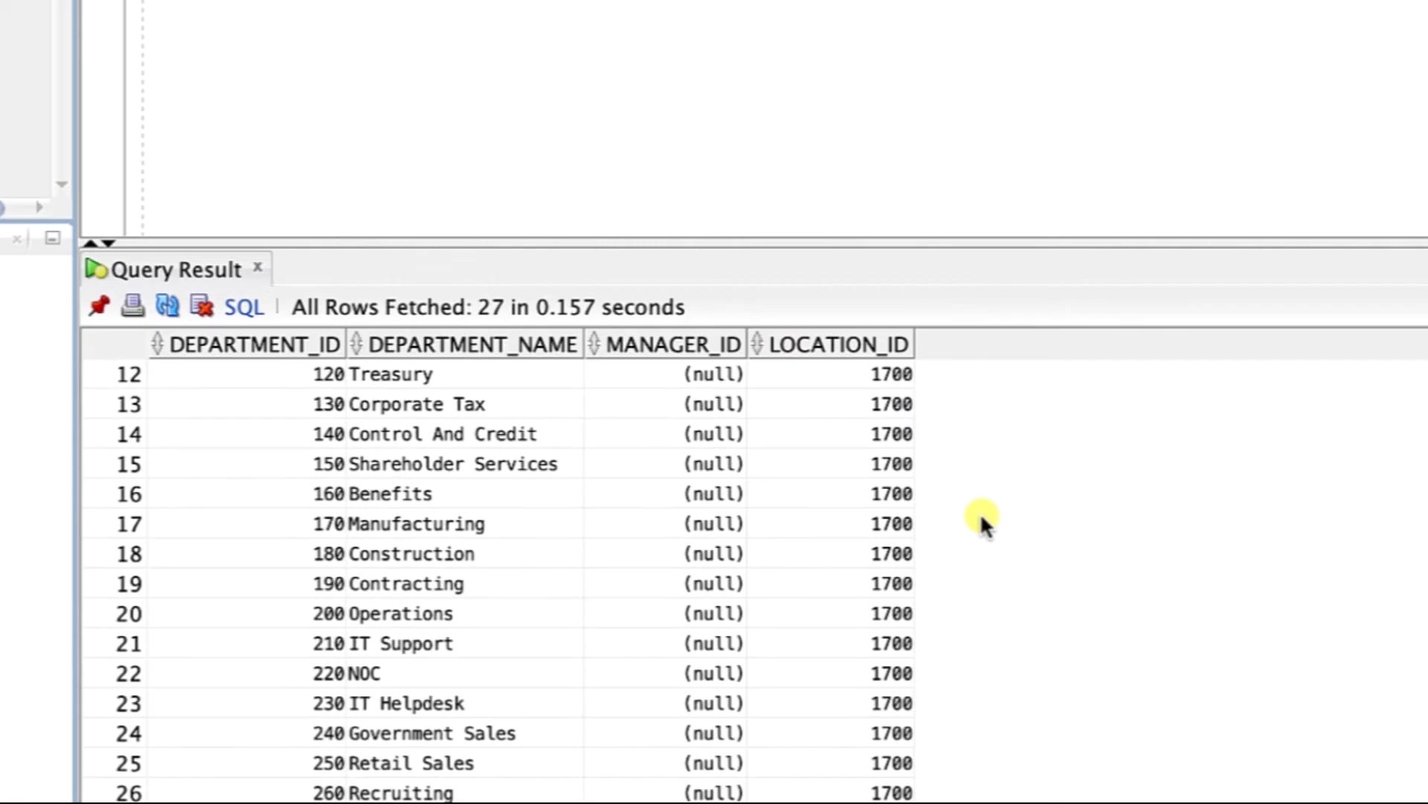
pyautogui.scroll(2, 980, 512)
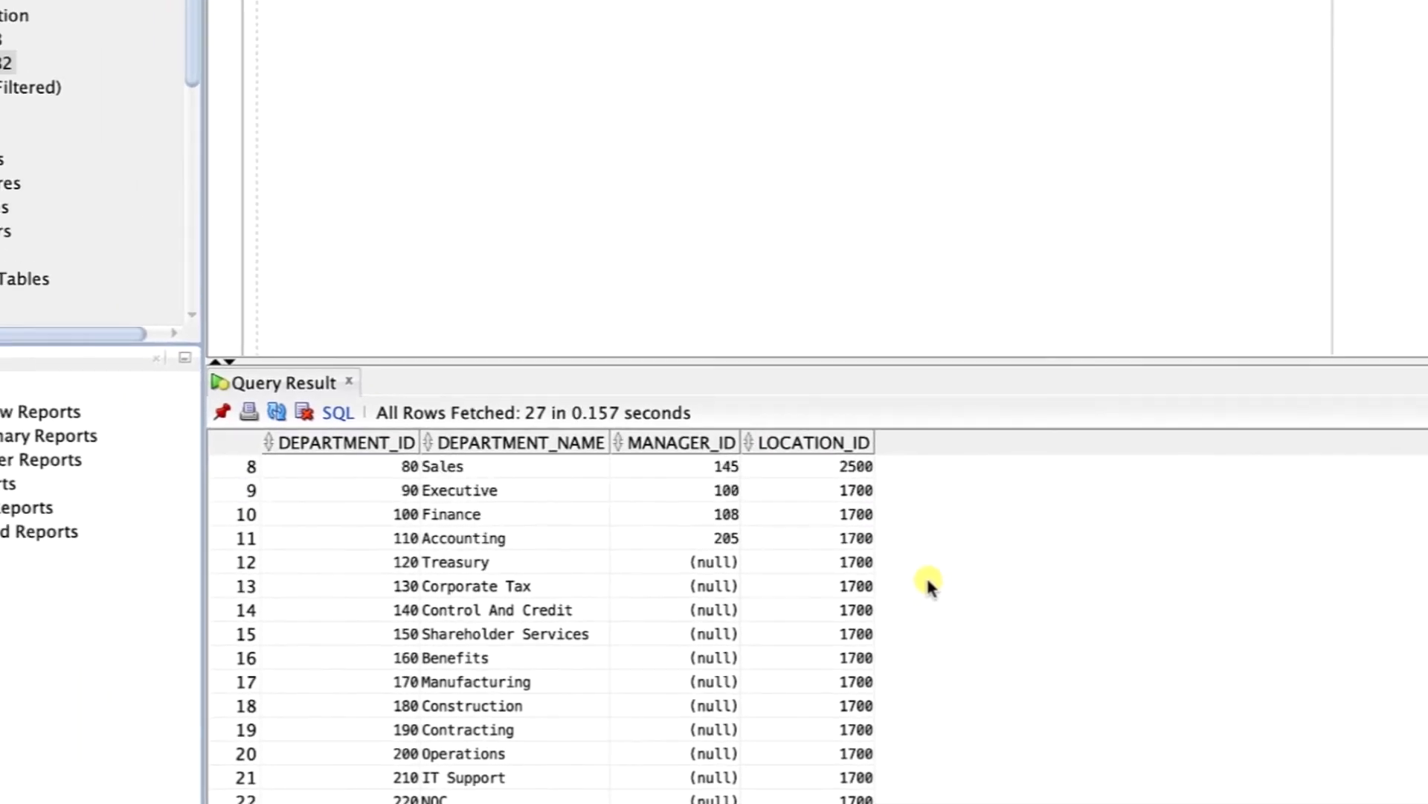
pyautogui.scroll(2, 927, 582)
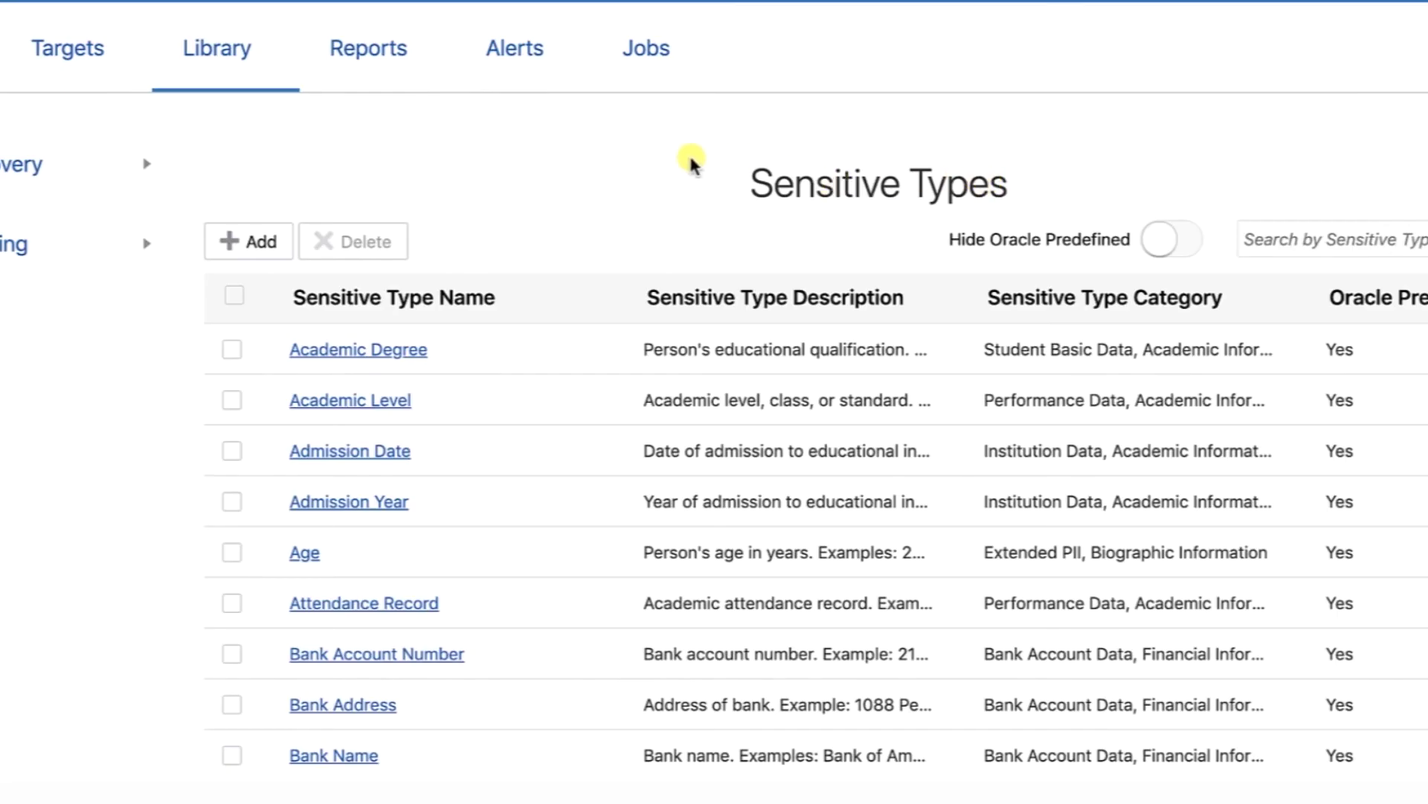
# Start a new sensitive type in Data Safe modelled on the existing Employee ID Number type.
pyautogui.click(236, 236)
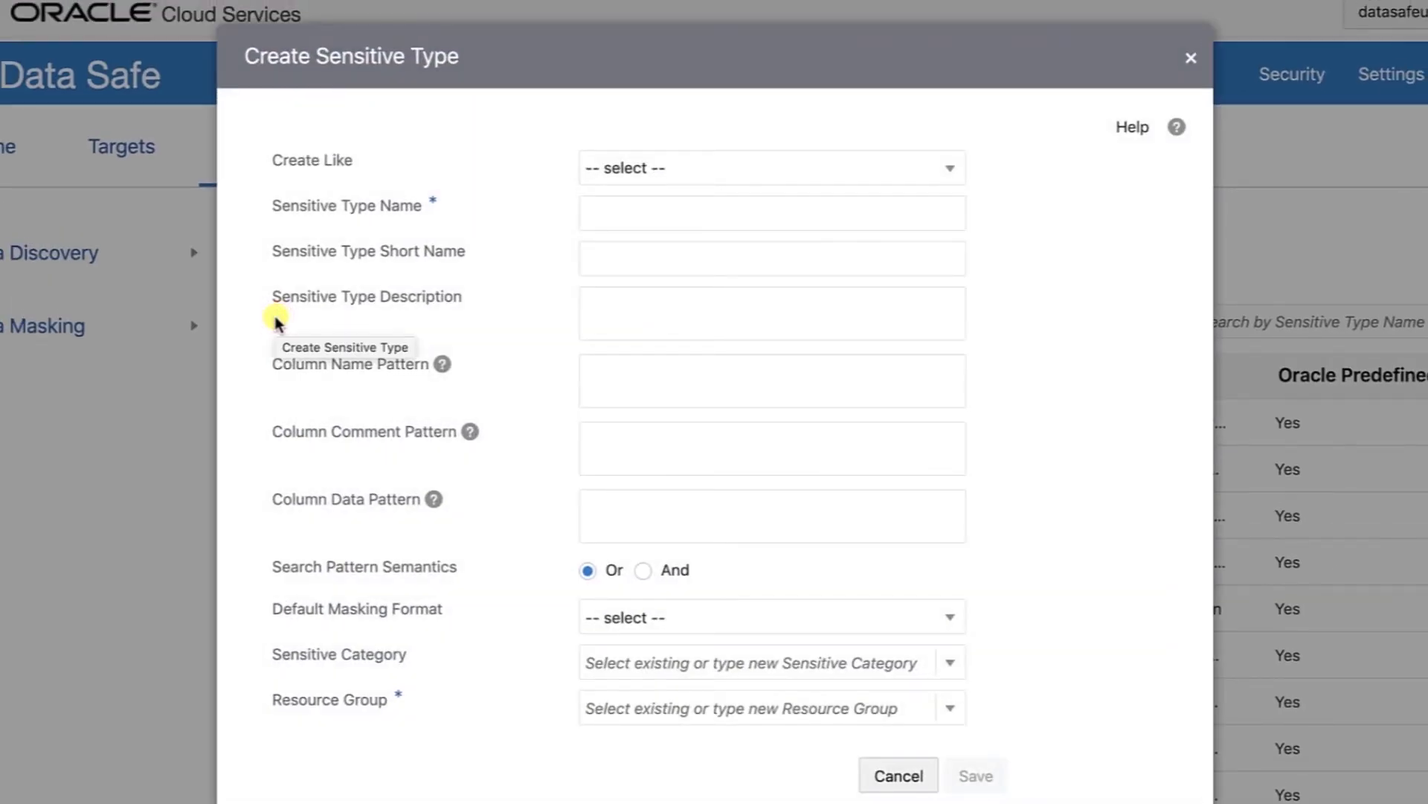
pyautogui.click(653, 168)
pyautogui.write('emp')
pyautogui.click(654, 238)
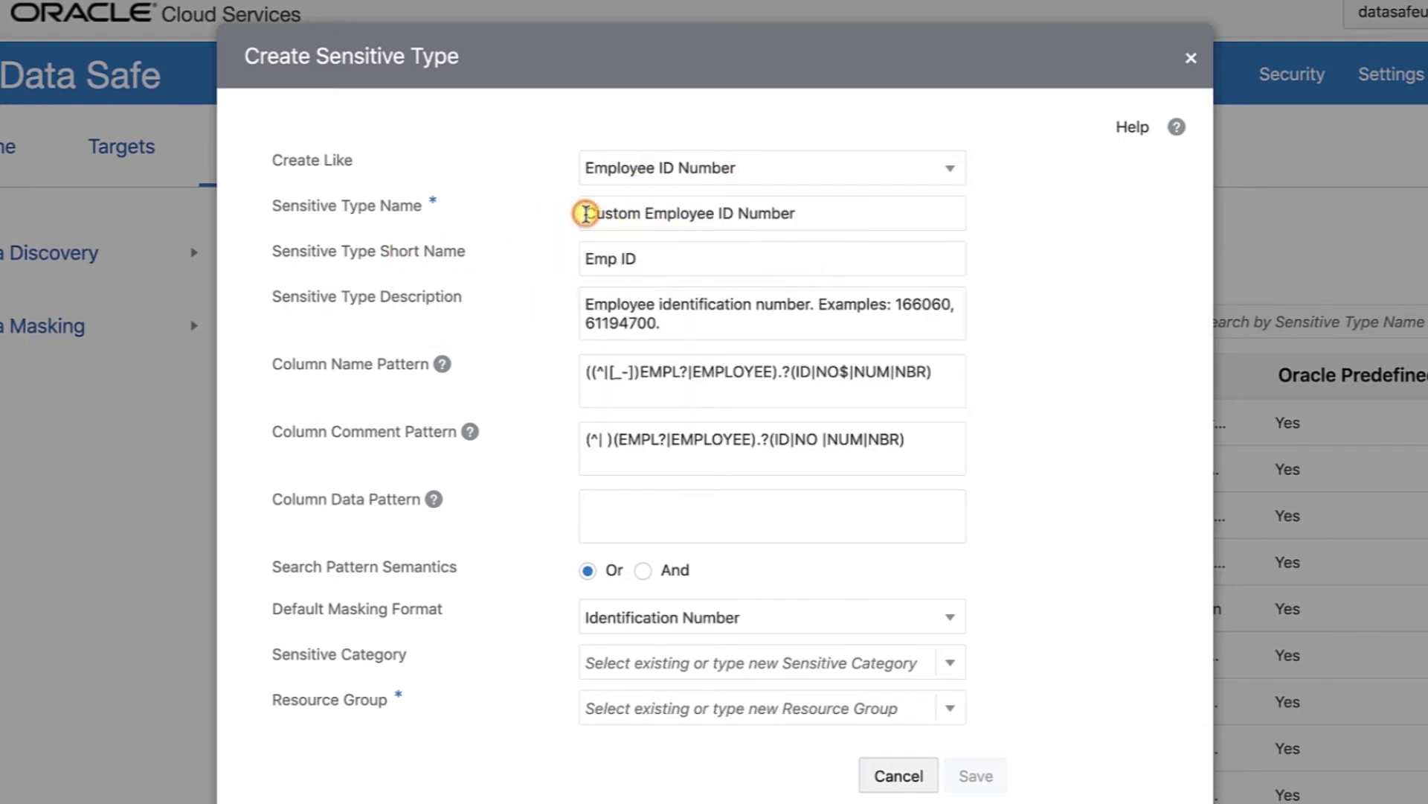
# Change the sensitive type name to "Custom Department ID Number".
pyautogui.click(718, 214)
pyautogui.press('BackSpace')
pyautogui.press('BackSpace')
pyautogui.press('BackSpace')
pyautogui.press('BackSpace')
pyautogui.press('BackSpace')
pyautogui.press('BackSpace')
pyautogui.press('BackSpace')
pyautogui.press('BackSpace')
pyautogui.press('BackSpace')
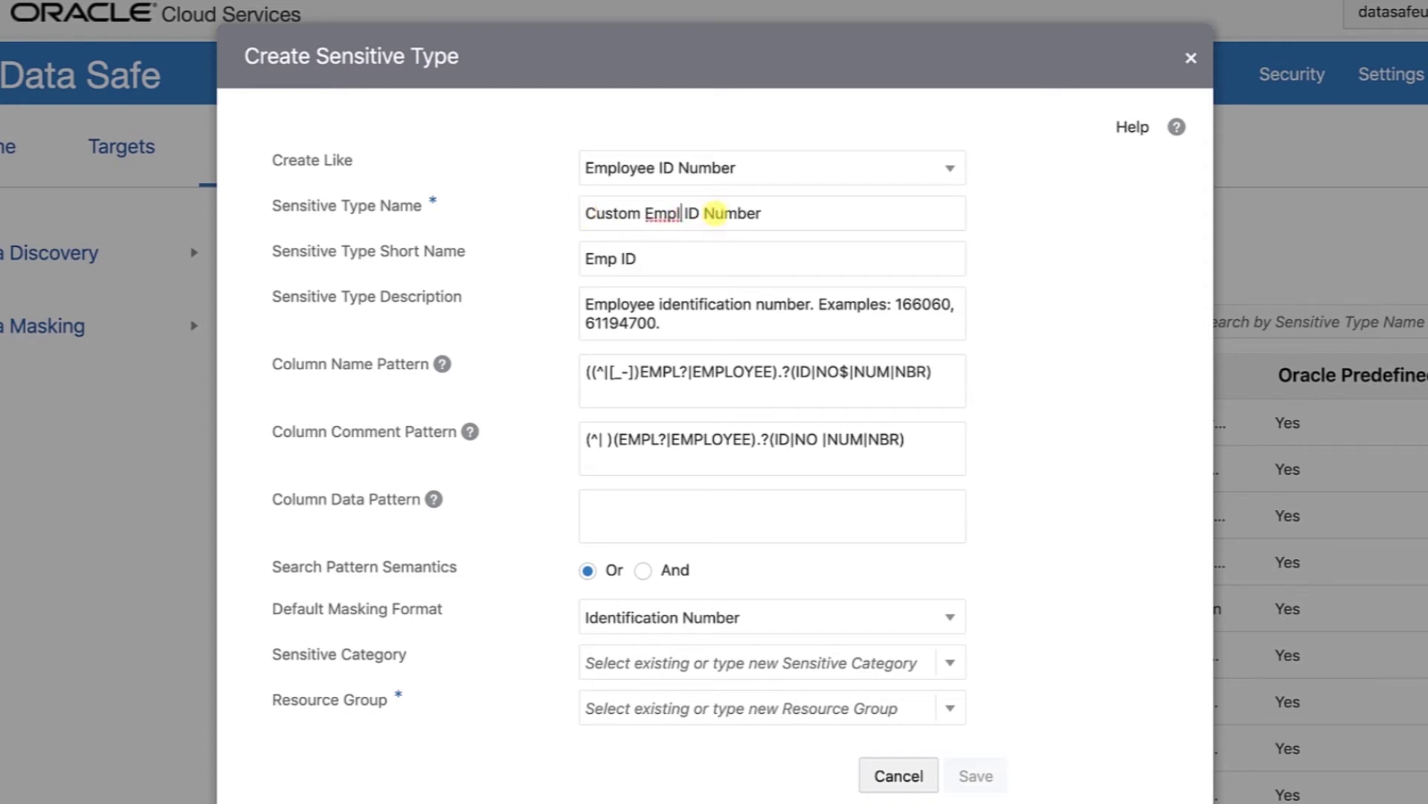
pyautogui.write('Department')
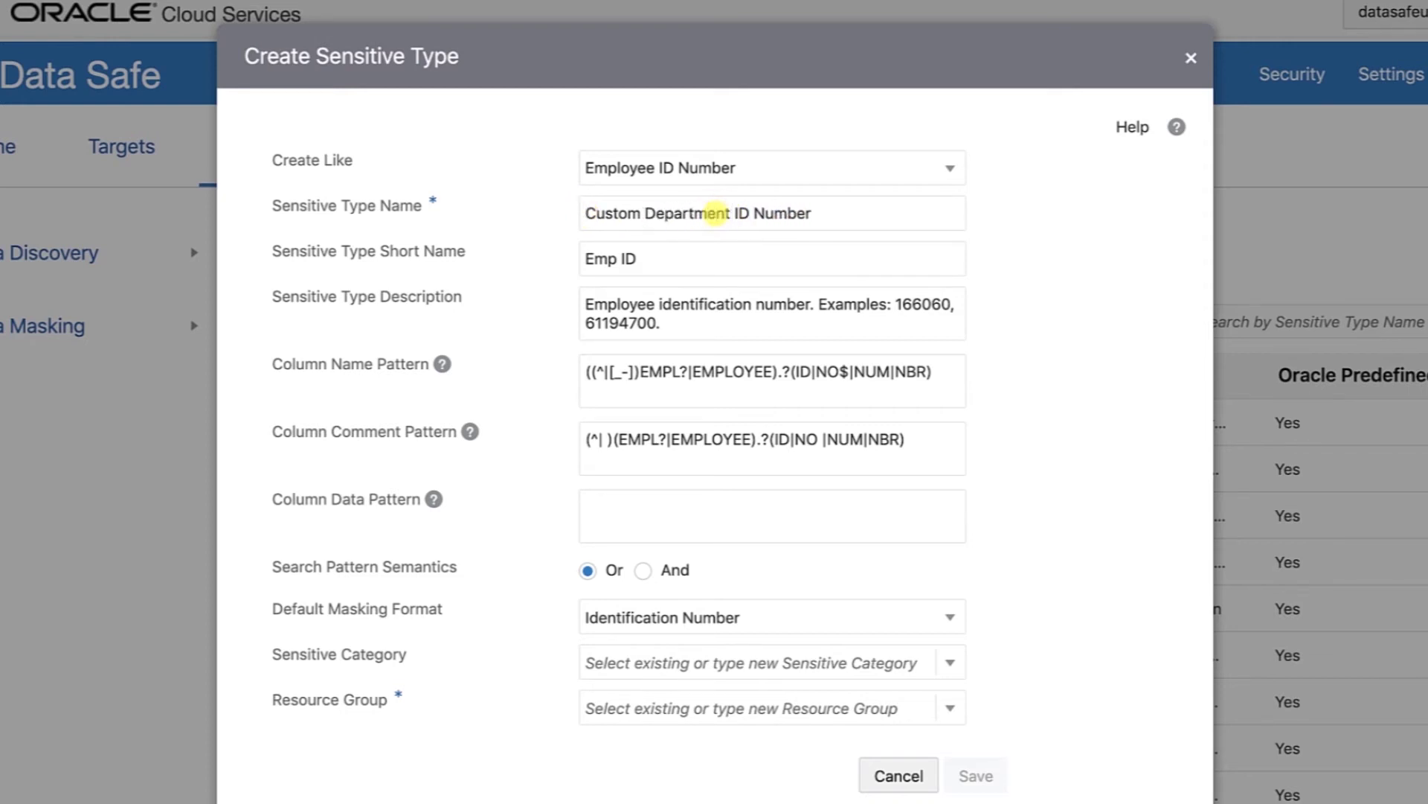
# Set the sensitive type short name to "Custom Dept ID".
pyautogui.click(620, 259)
pyautogui.press('BackSpace')
pyautogui.press('BackSpace')
pyautogui.press('BackSpace')
pyautogui.press('BackSpace')
pyautogui.write('Custom Dept')
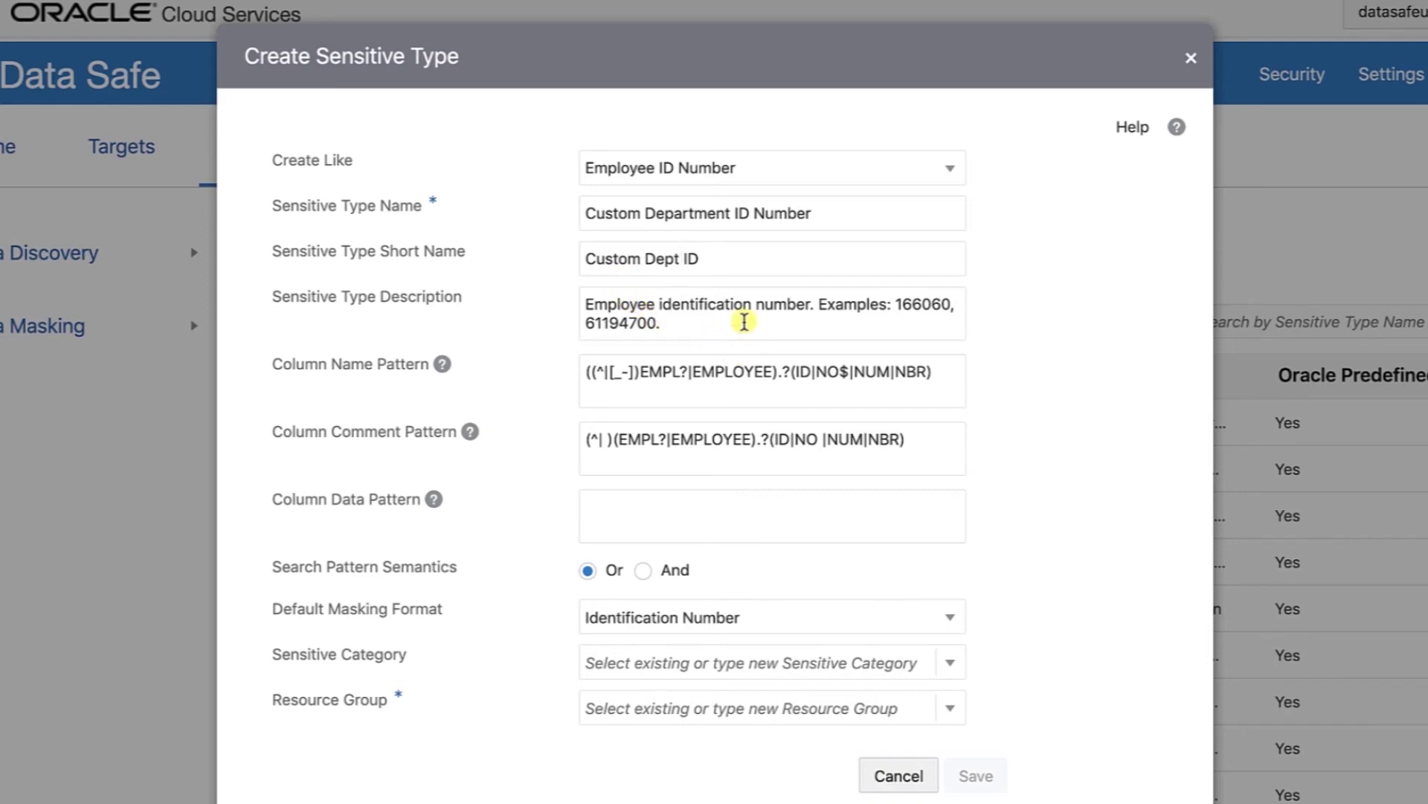
# Replace the sensitive type description with "Identification number assigned to departments. Examples: 10,20,30... 1000".
pyautogui.moveTo(706, 333); pyautogui.dragTo(548, 309)
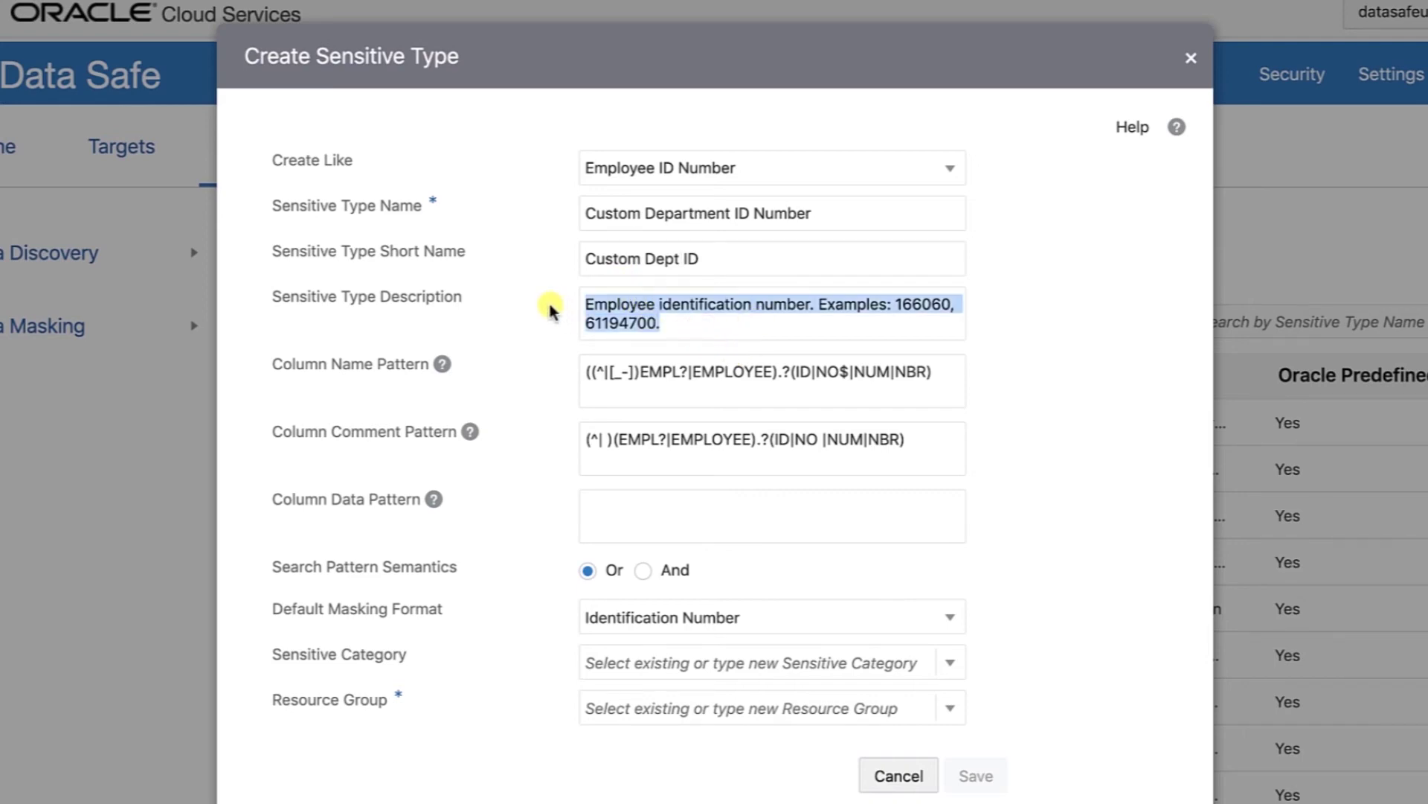
pyautogui.press('BackSpace')
pyautogui.write('Identification number a')
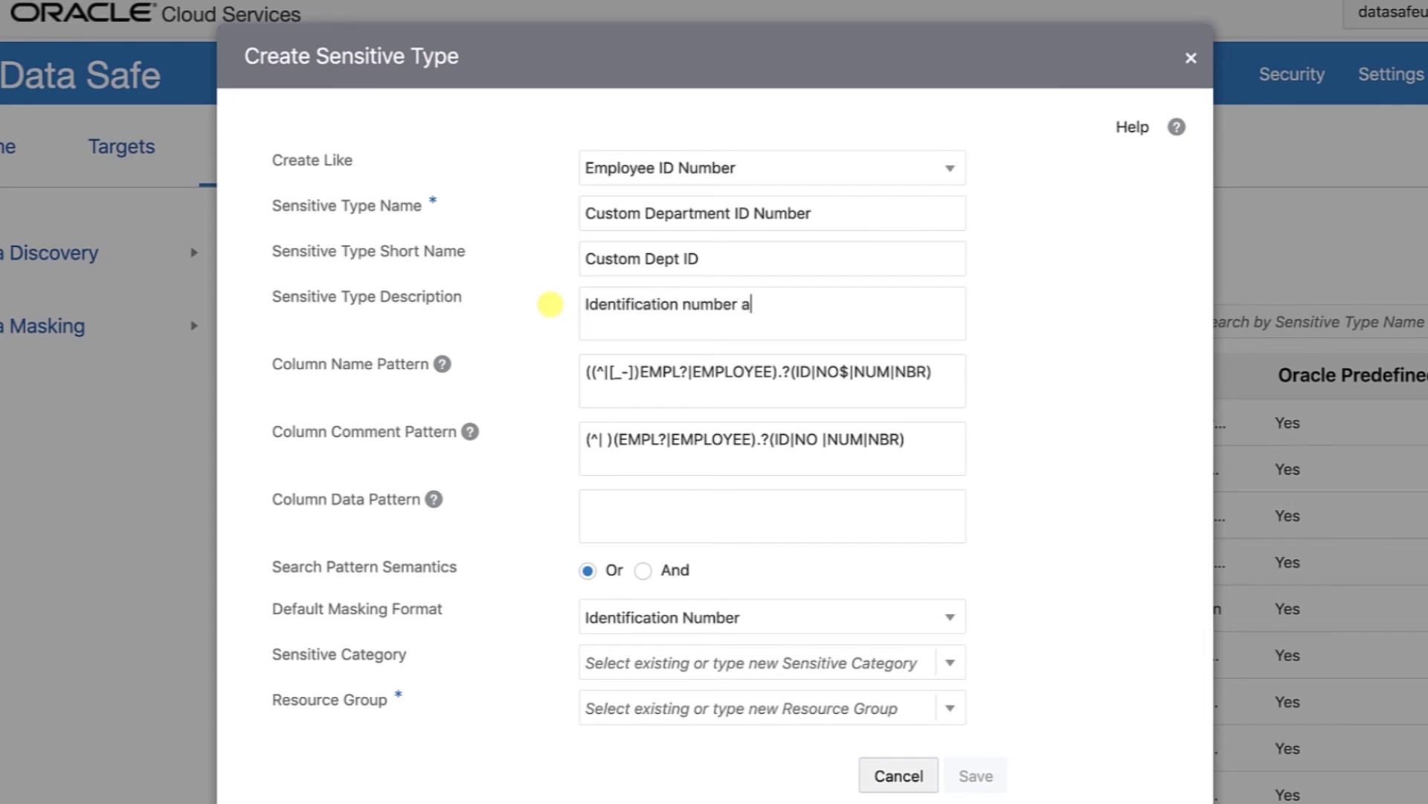
pyautogui.write('ssigned to departments. Examples')
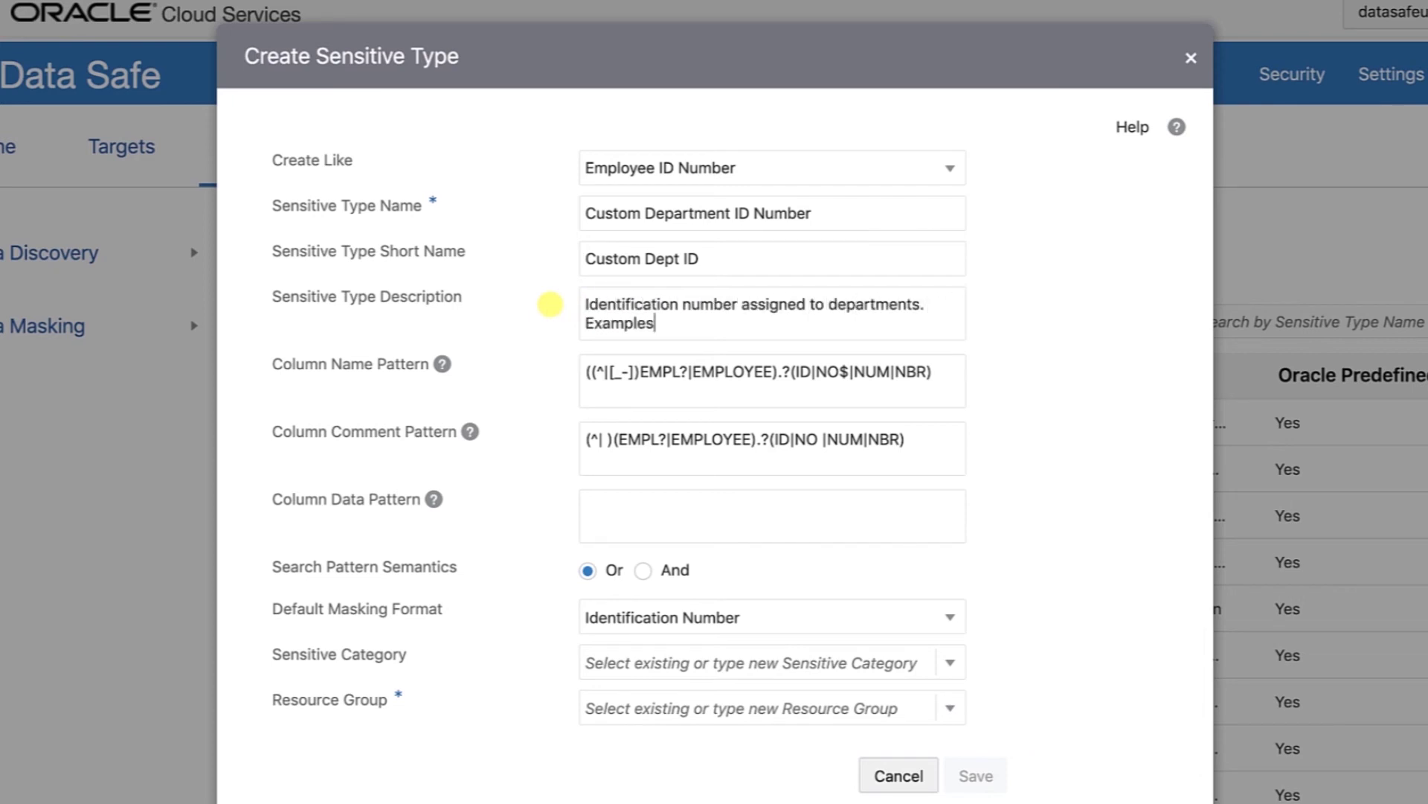
pyautogui.write(': 10,20,30... 1000')
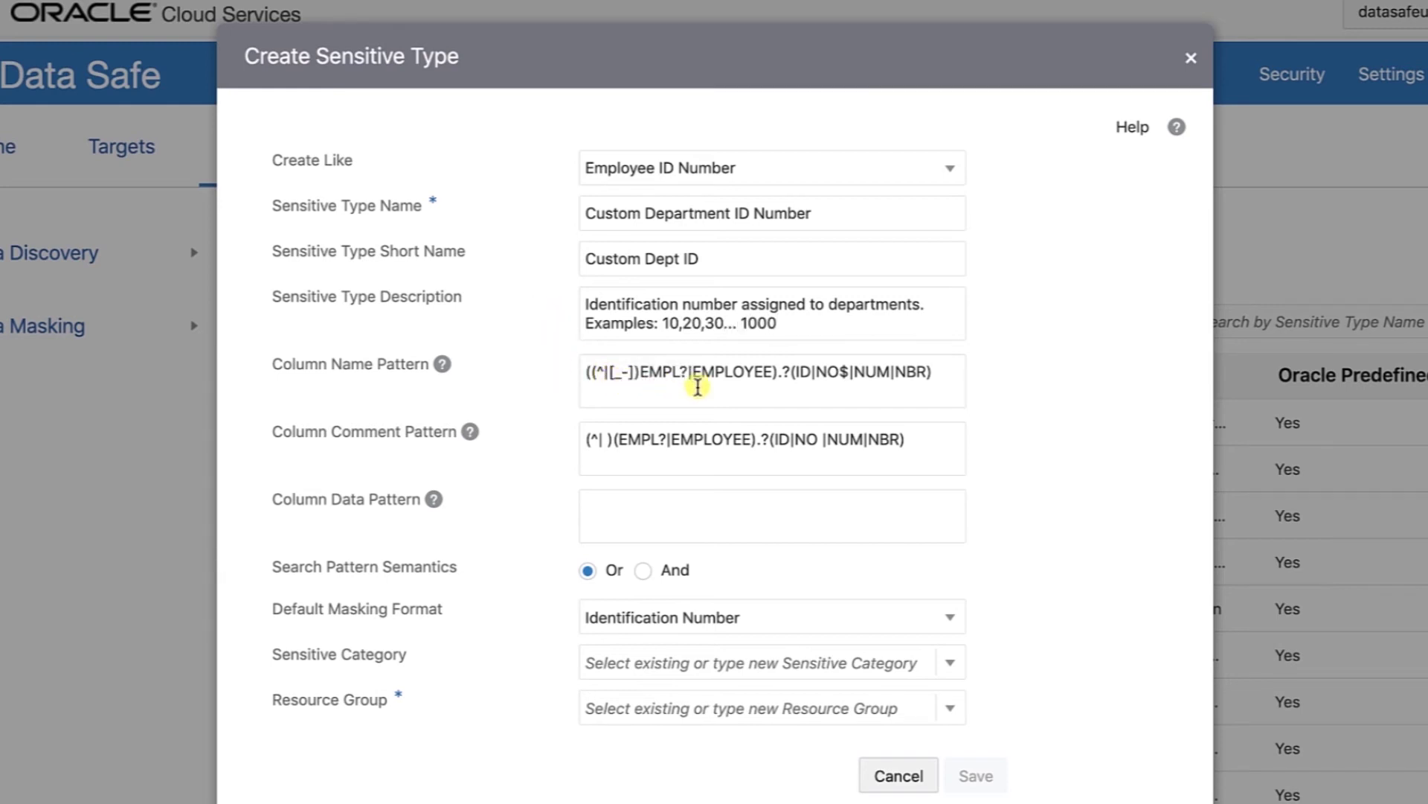
# Change the column name pattern to "((^|[_-])DEPT?|DEPARTMENT).?(ID|NO$|NUM|NBR)".
pyautogui.doubleClick(662, 372)
pyautogui.write('DEPT')
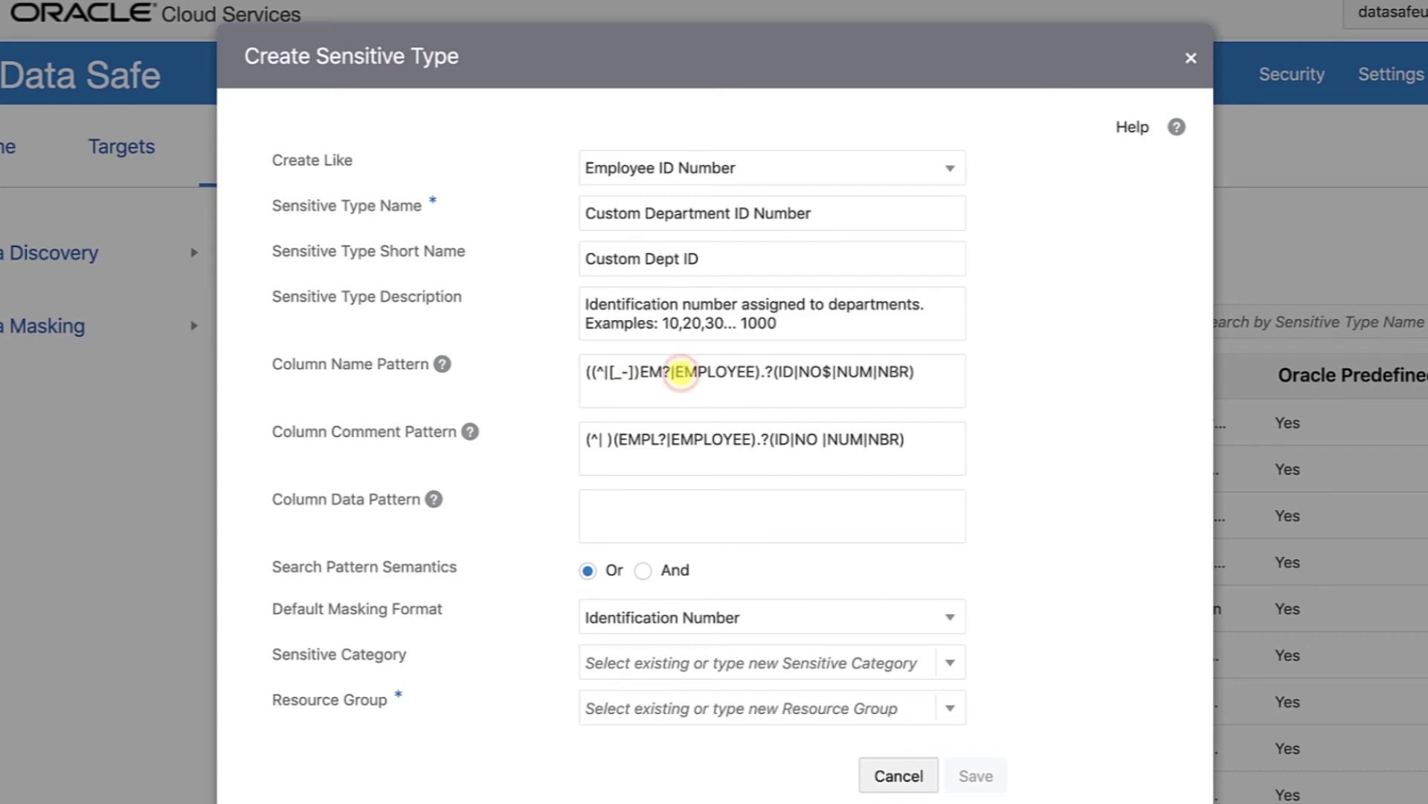
pyautogui.doubleClick(702, 376)
pyautogui.write('DEPARTM')
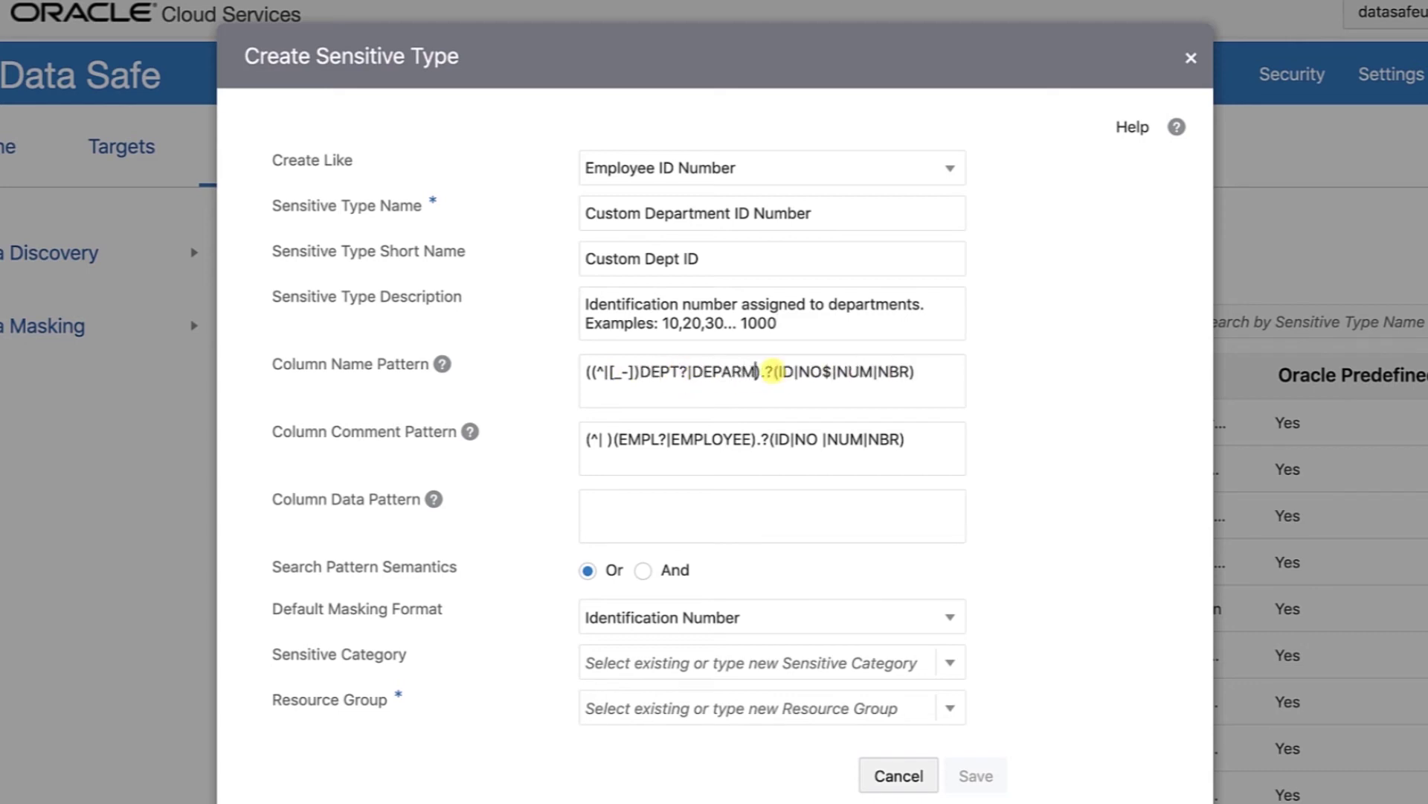
pyautogui.write('ENT')
# Change the column comment pattern to "(DEPT?|DEPARTMENT).?(ID|NO |NUM|NBR)".
pyautogui.click(615, 443)
pyautogui.press('BackSpace')
pyautogui.press('BackSpace')
pyautogui.press('BackSpace')
pyautogui.press('BackSpace')
pyautogui.press('BackSpace')
pyautogui.click(624, 443)
pyautogui.press('BackSpace')
pyautogui.press('BackSpace')
pyautogui.press('BackSpace')
pyautogui.press('BackSpace')
pyautogui.write('DEPT')
pyautogui.click(737, 439)
pyautogui.press('BackSpace')
pyautogui.press('BackSpace')
pyautogui.press('BackSpace')
pyautogui.press('BackSpace')
pyautogui.press('BackSpace')
pyautogui.press('BackSpace')
pyautogui.press('BackSpace')
pyautogui.press('BackSpace')
pyautogui.press('BackSpace')
pyautogui.write('|DEPARTMENT')
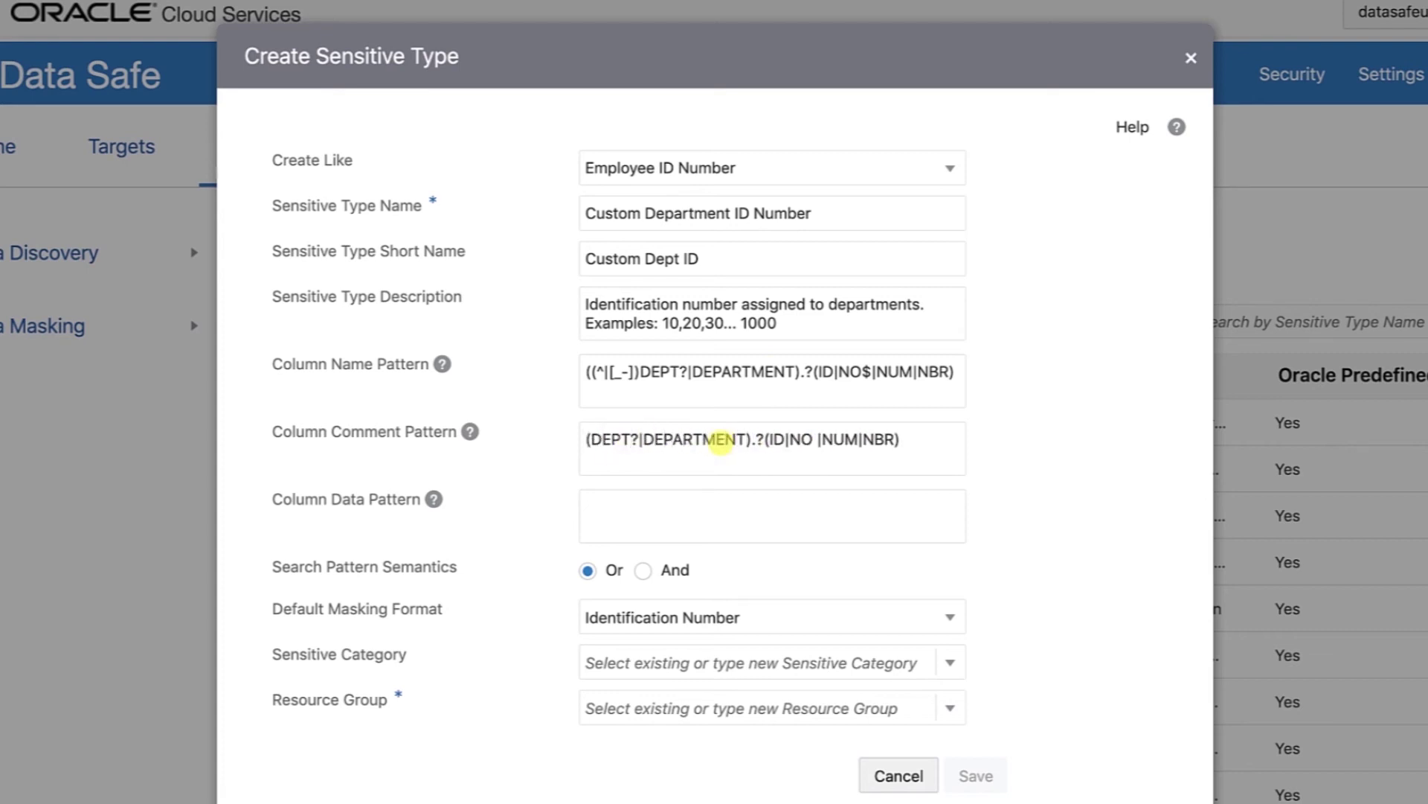
# Set the column data pattern to "^[0-9]{2,4}$" and the search pattern semantics to And.
pyautogui.click(699, 528)
pyautogui.write('^[0-9]{2,')
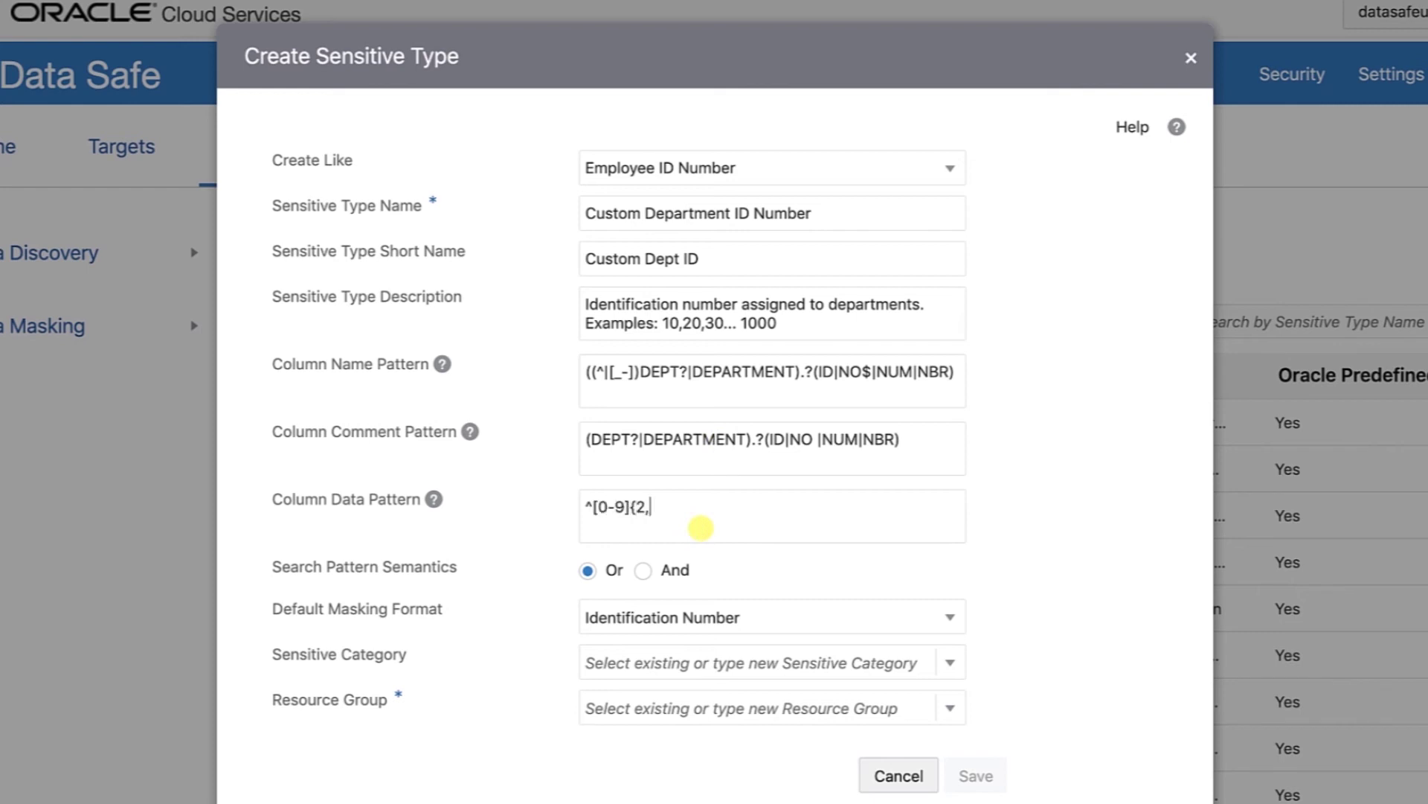
pyautogui.write('4}$')
pyautogui.click(644, 570)
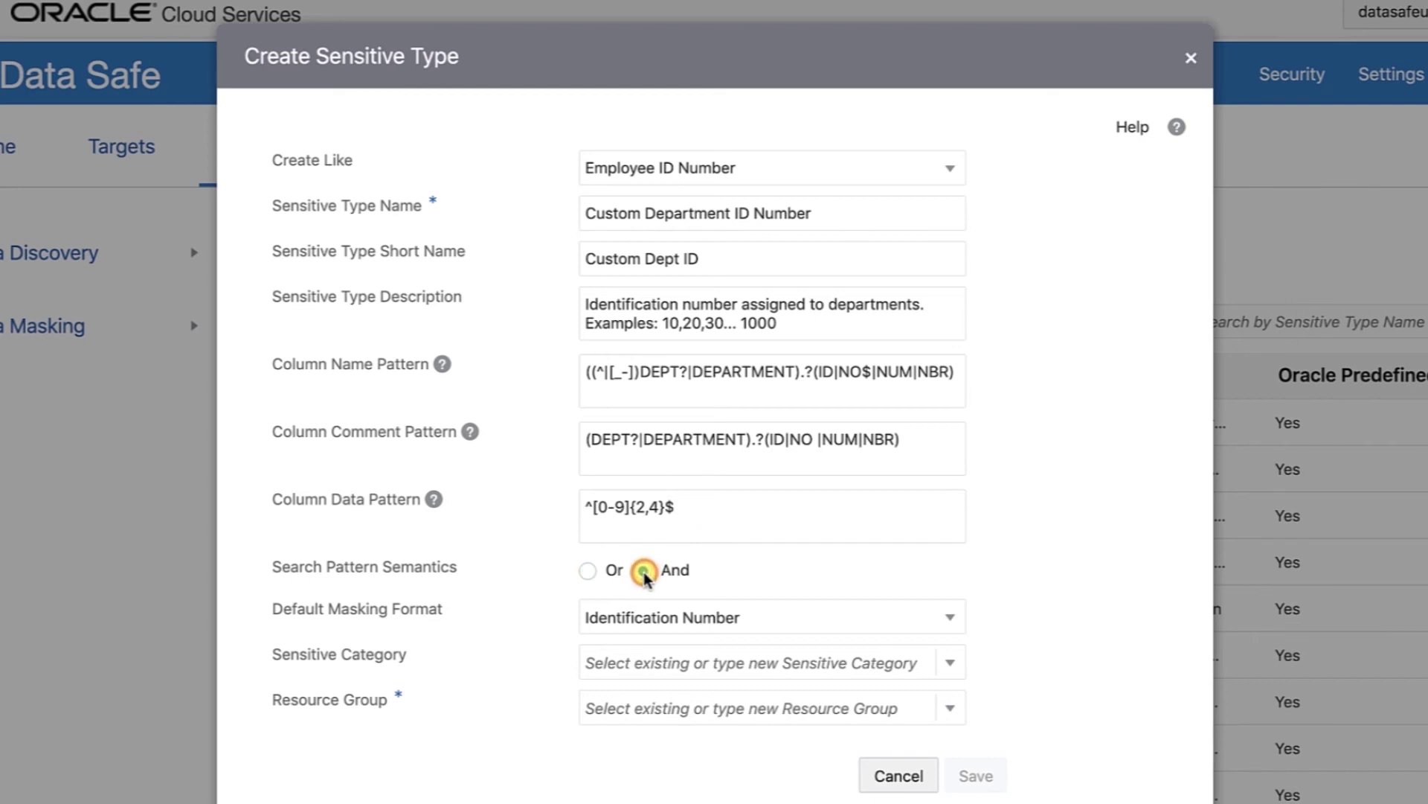
# Assign the category "Sensitive Category" and the "Default Resource Group" to the new sensitive type and save it.
pyautogui.click(663, 654)
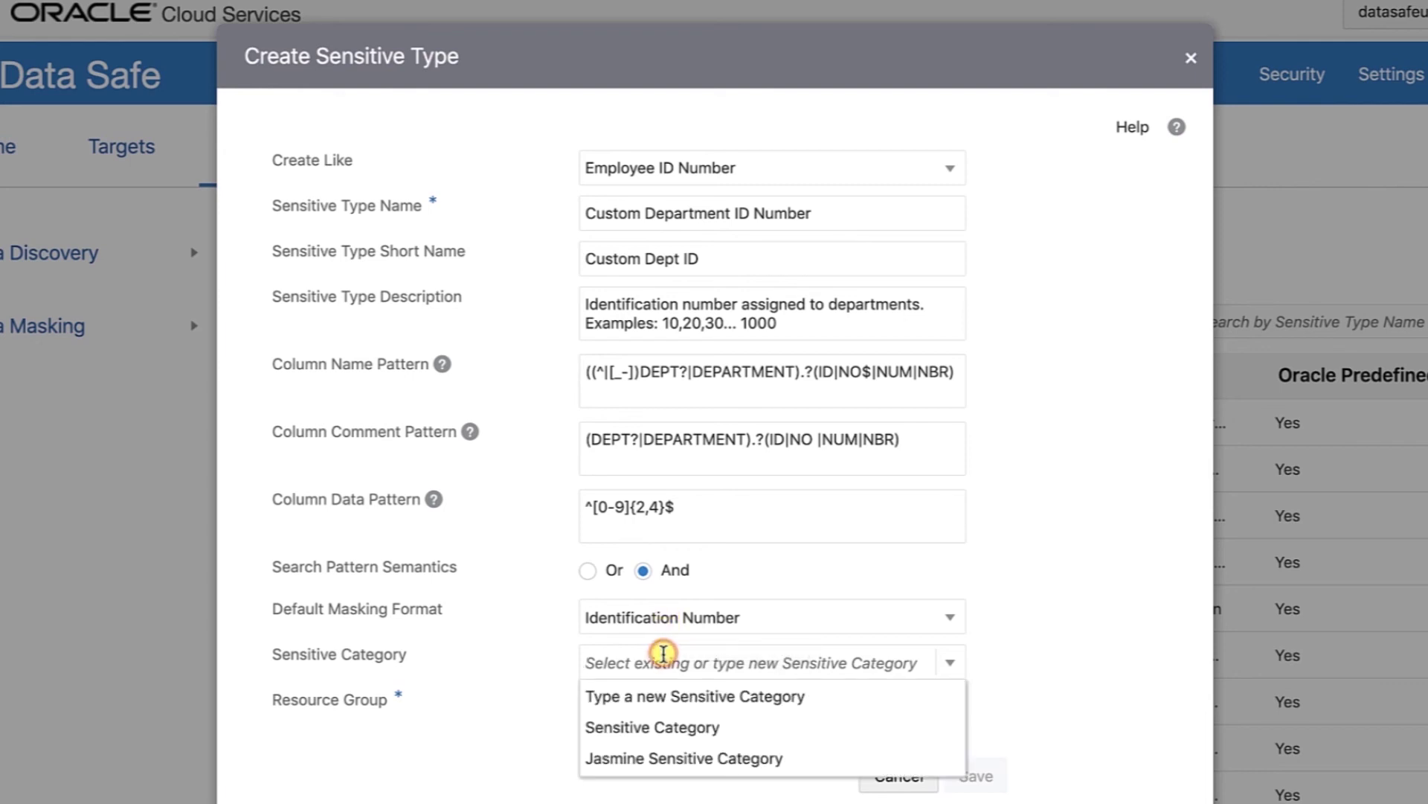
pyautogui.click(654, 727)
pyautogui.click(651, 709)
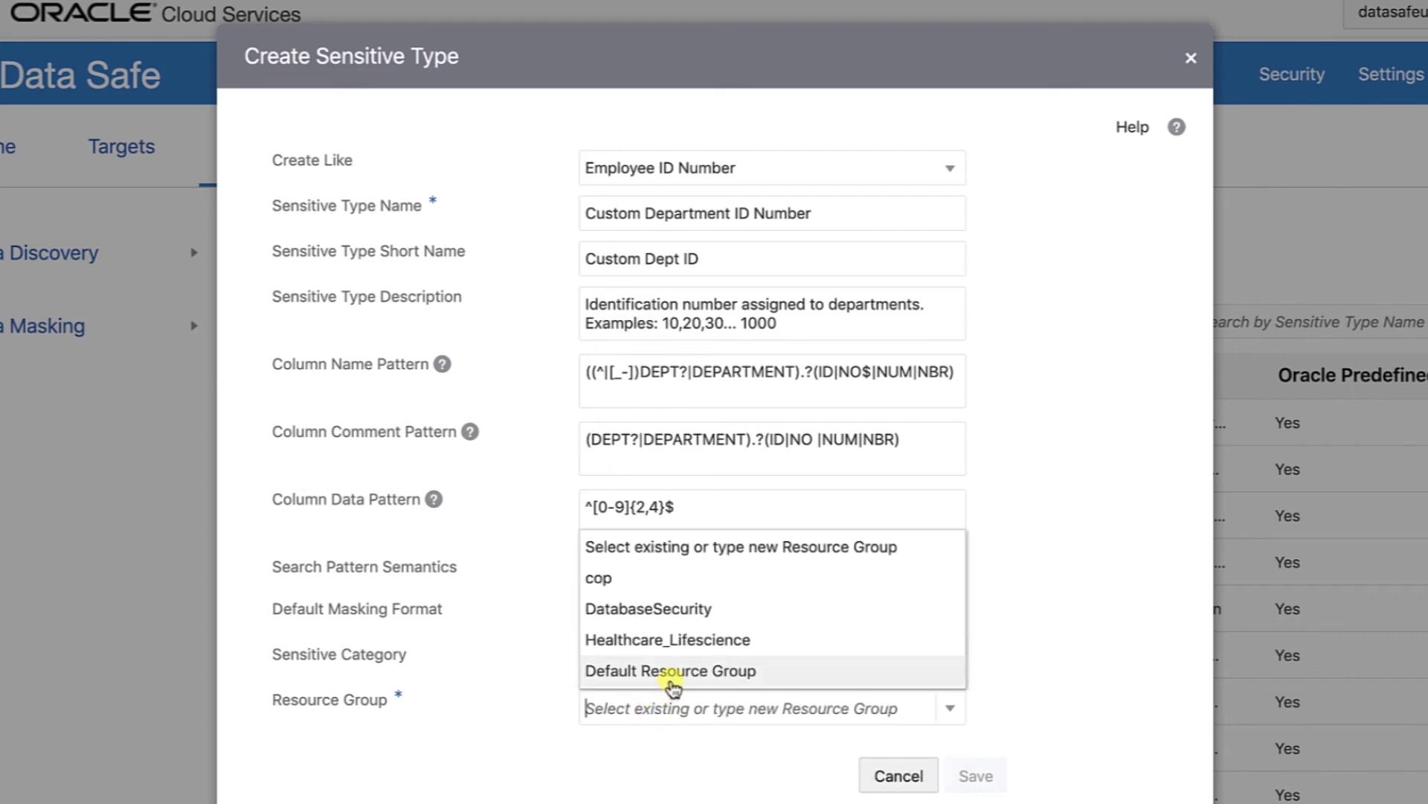
pyautogui.click(672, 681)
pyautogui.click(977, 773)
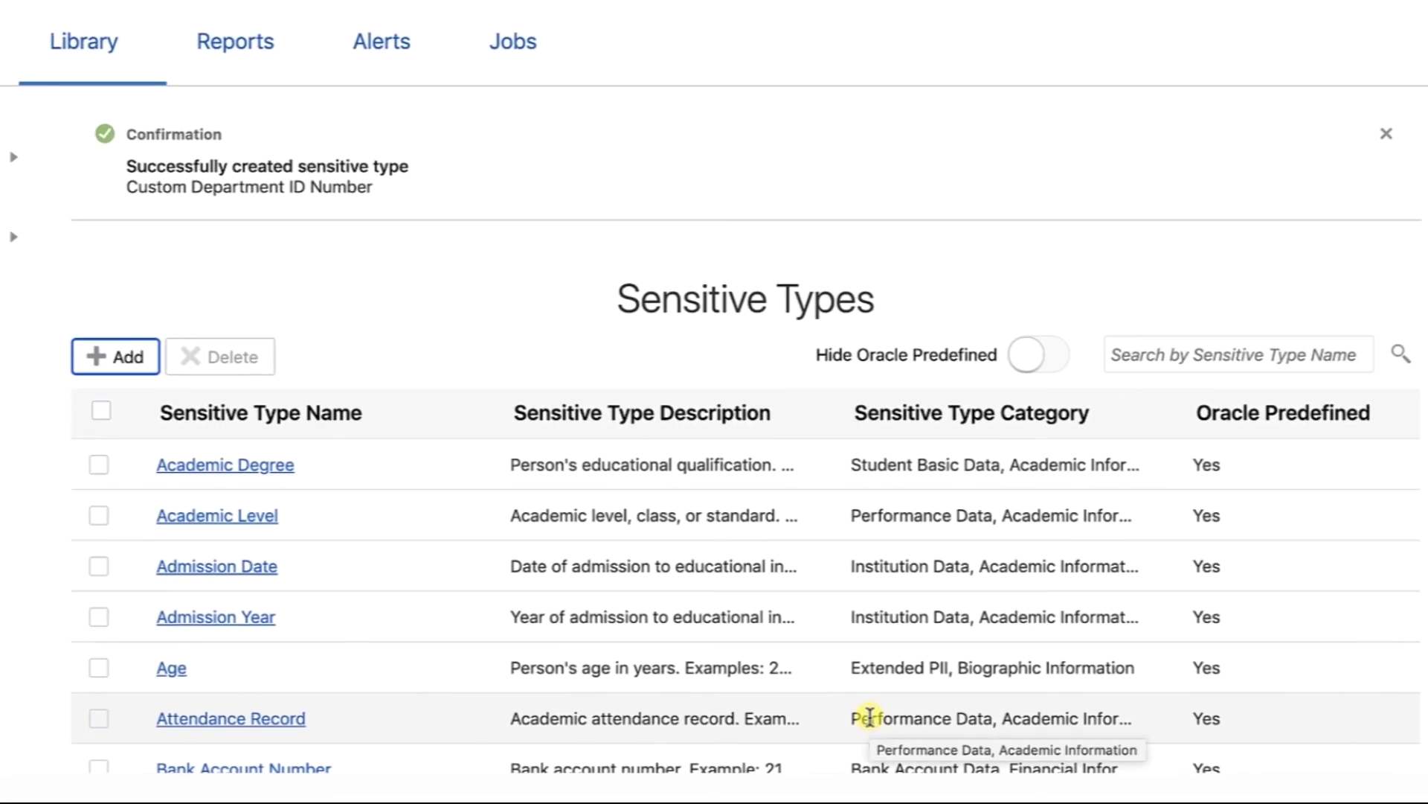
# Search the sensitive types by name for "CUSTOM DE" and hide the Oracle predefined types.
pyautogui.click(1243, 357)
pyautogui.write('CUSTOM DE')
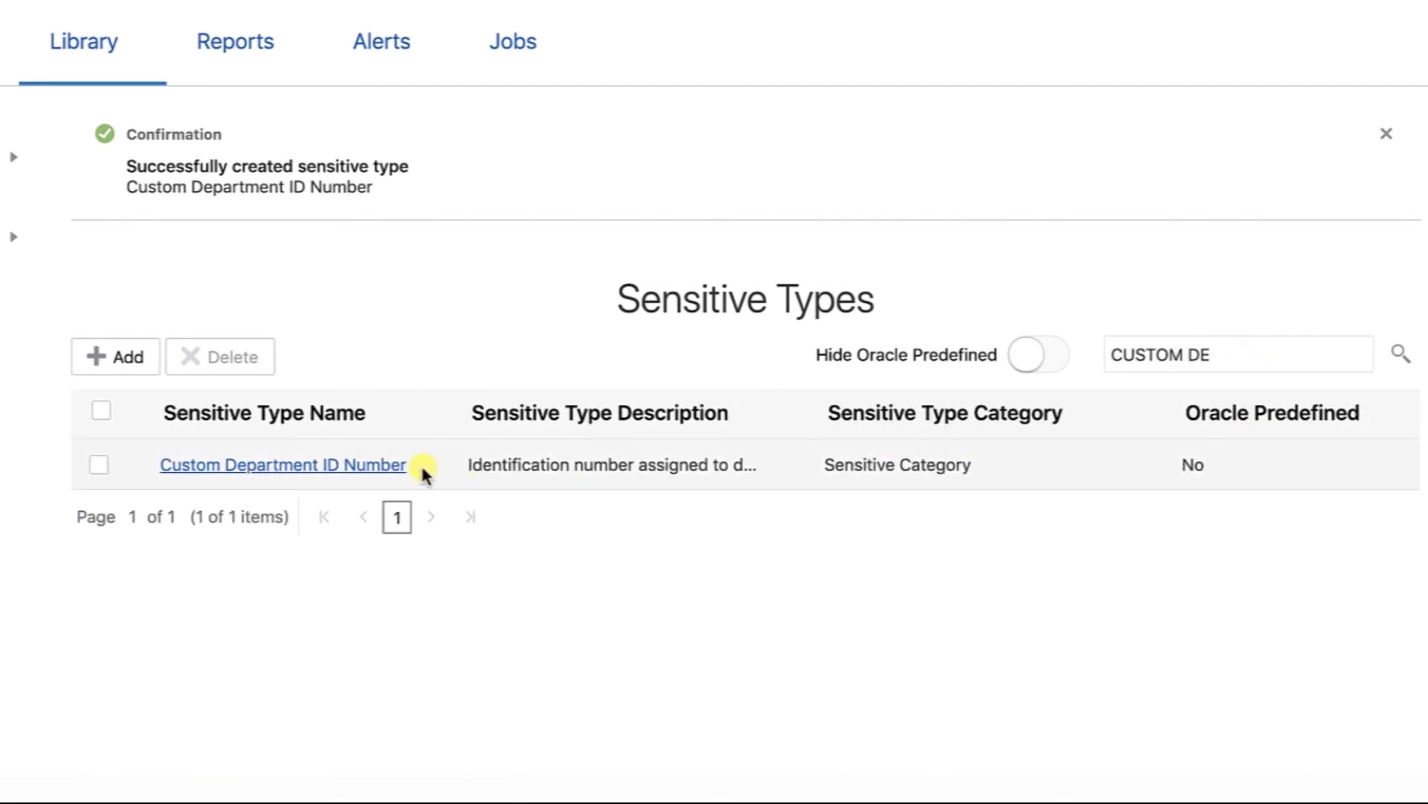
pyautogui.click(1030, 360)
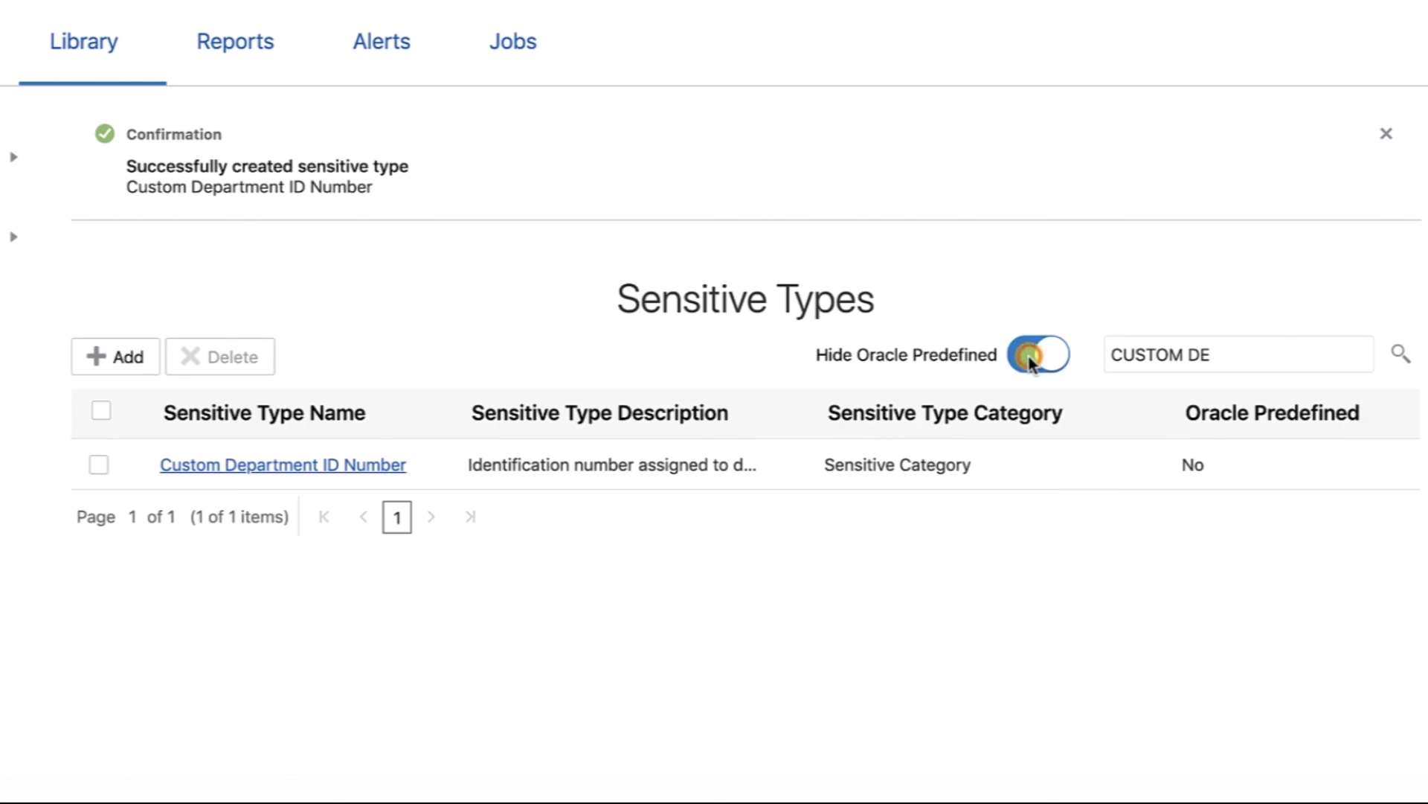
# Clear the name search, show the Oracle predefined types and hide them again to view only custom sensitive types.
pyautogui.moveTo(1122, 355); pyautogui.dragTo(1234, 357)
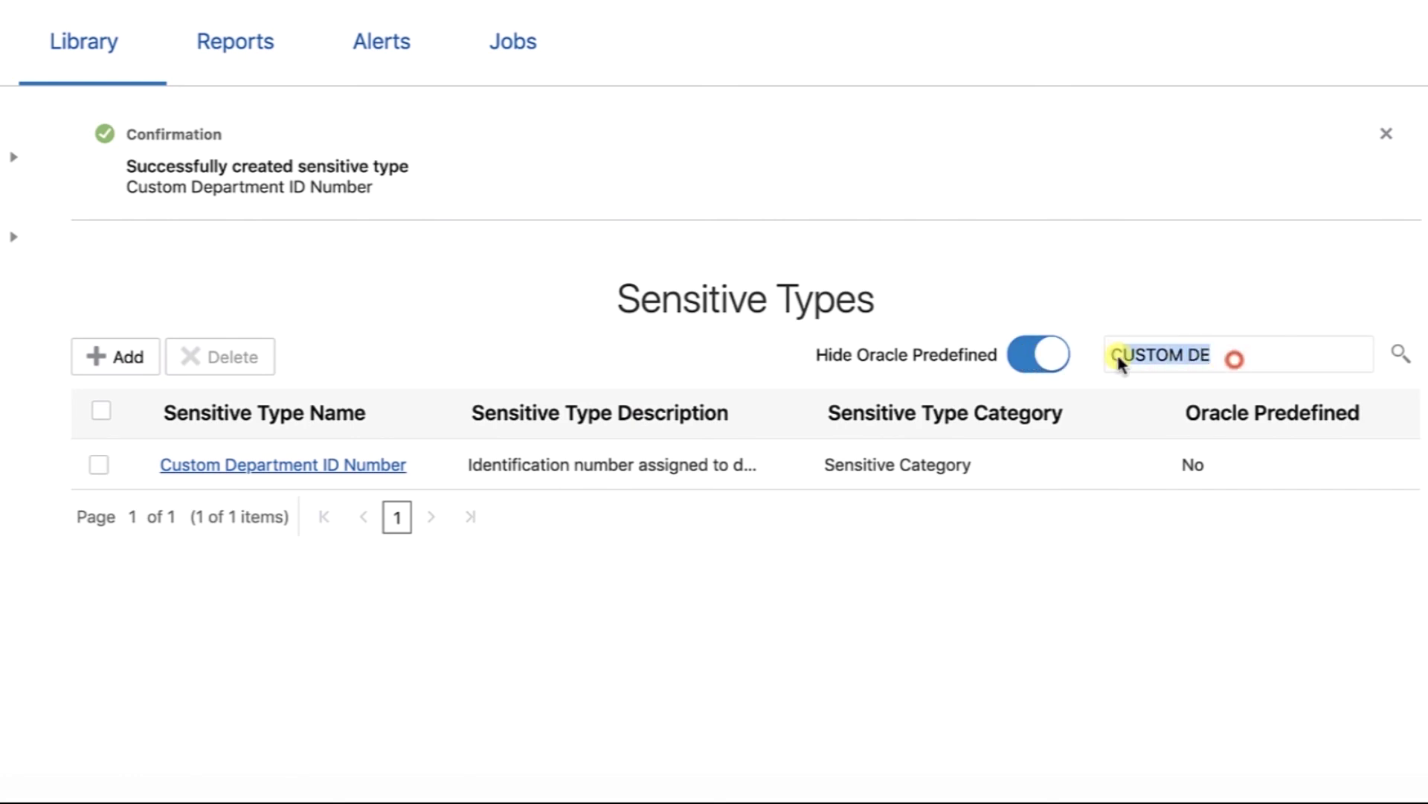
pyautogui.press('BackSpace')
pyautogui.click(1030, 360)
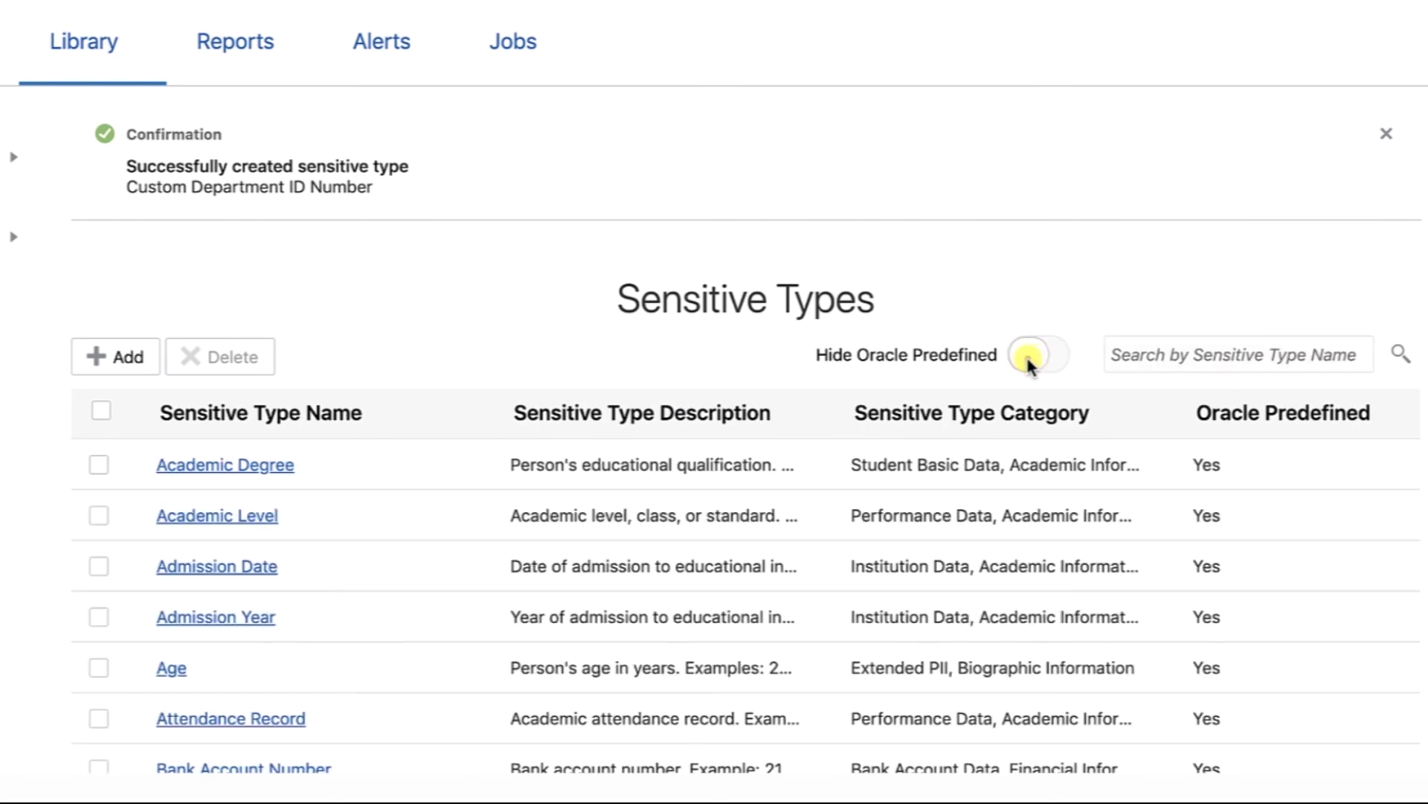
pyautogui.click(1029, 362)
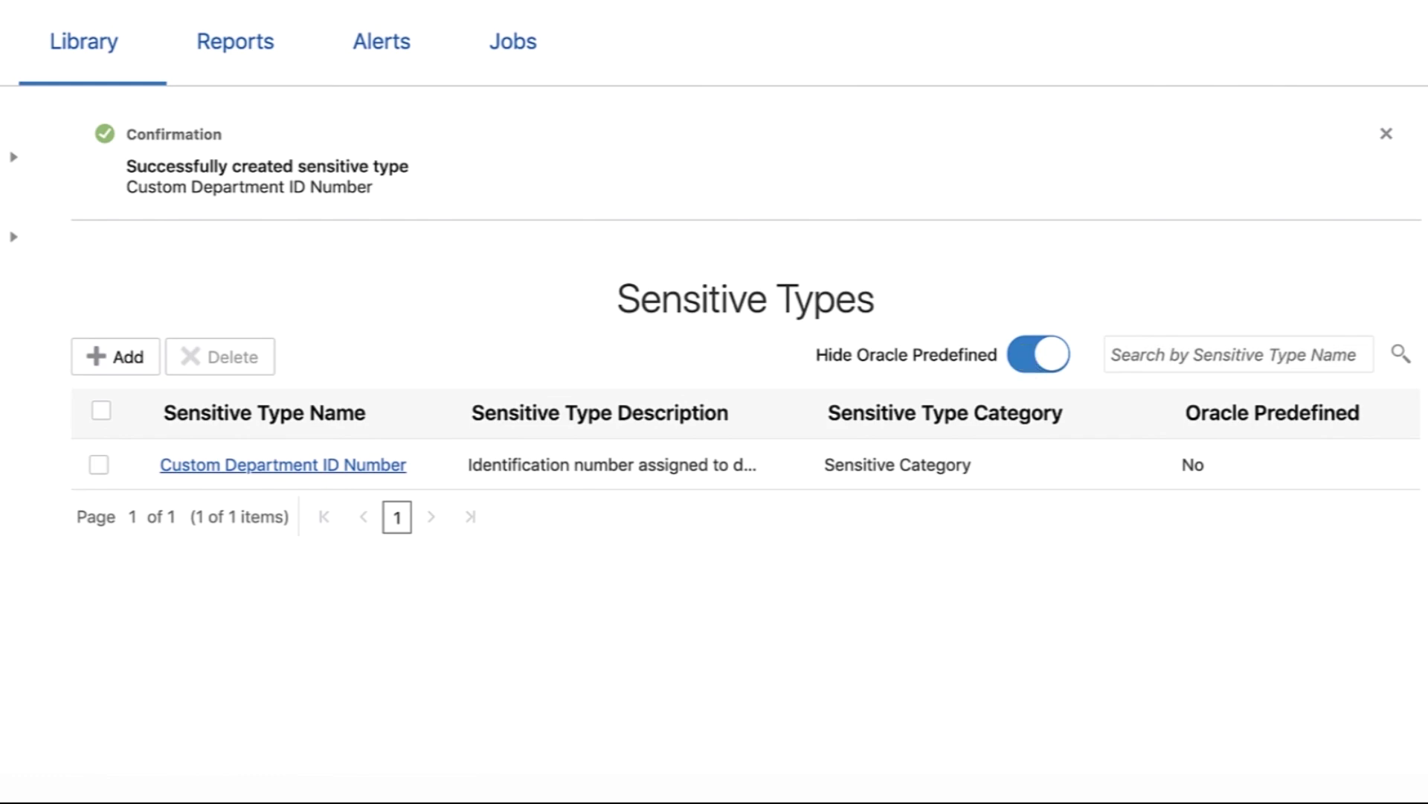